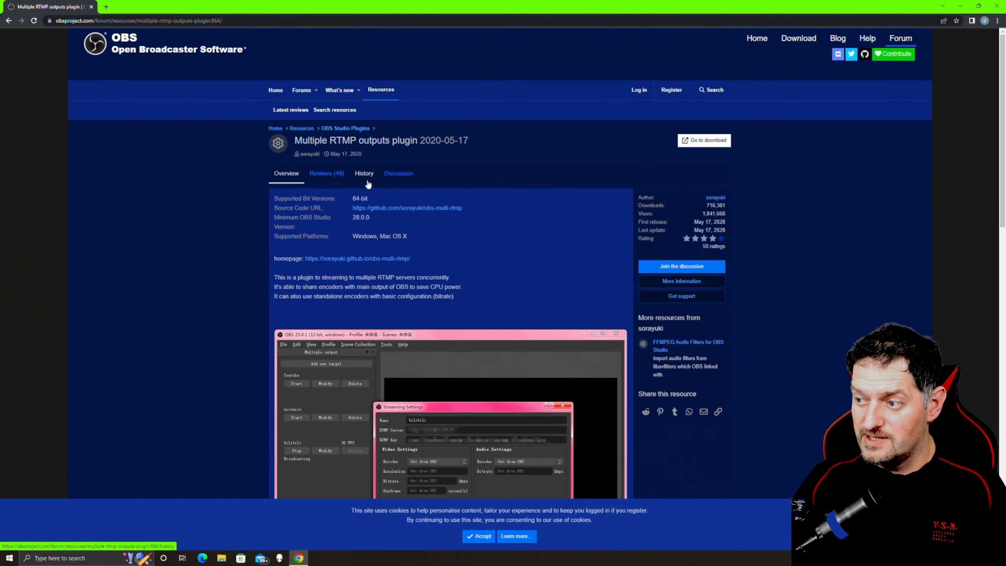
- Open the Multiple RTMP outputs plugin's download page and translate the GitHub releases page to English
left_click(705, 143)
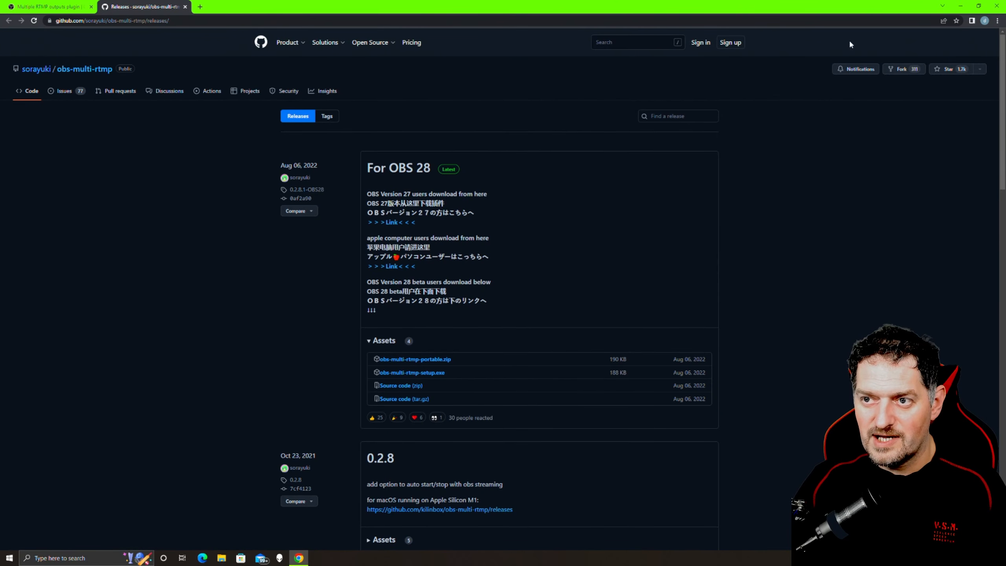
right_click(860, 35)
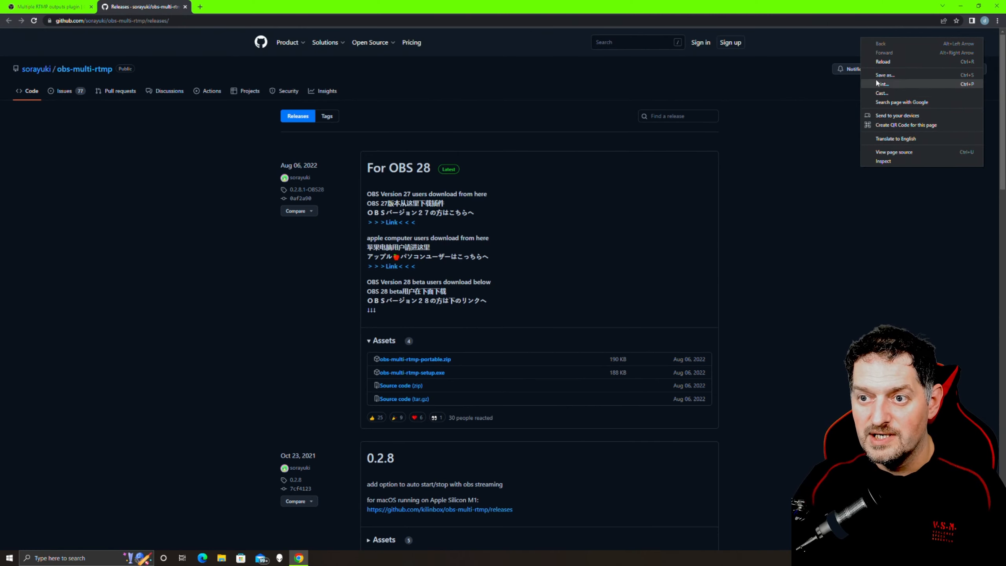
left_click(896, 139)
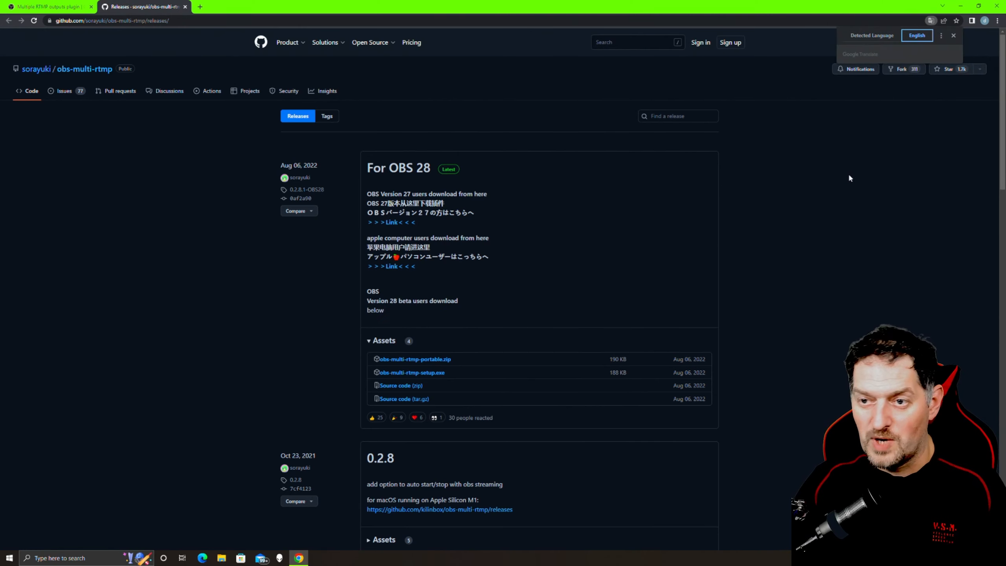
- Download obs-multi-rtmp-setup.exe from the For OBS 28 release and keep the flagged file
scroll(466, 241, "down", 3)
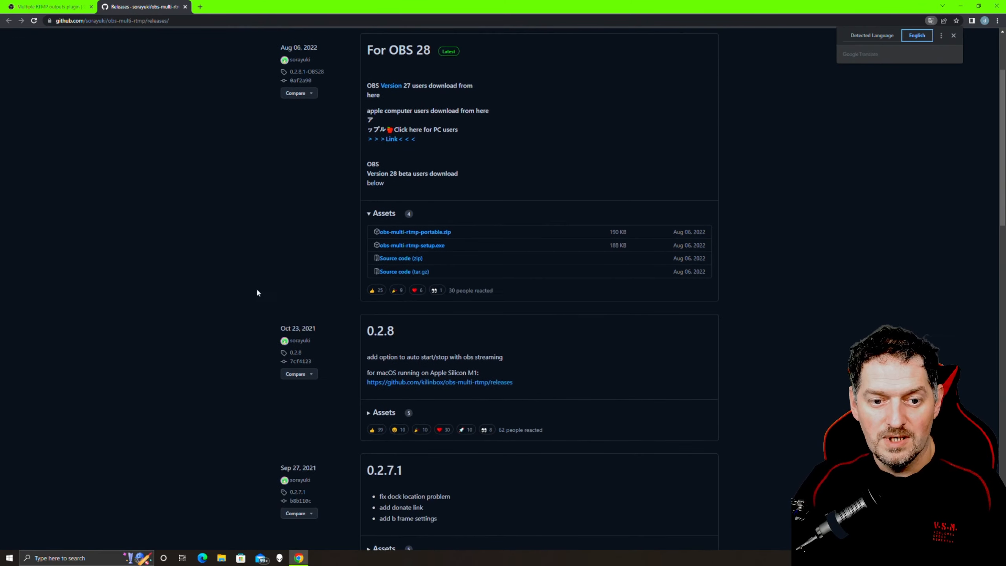
scroll(308, 255, "up", 1)
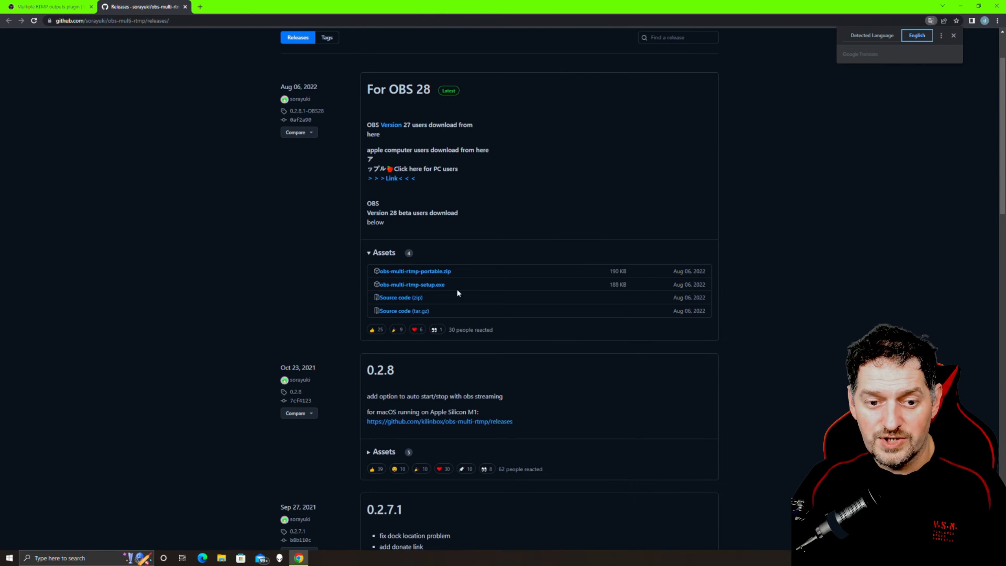
left_click(422, 285)
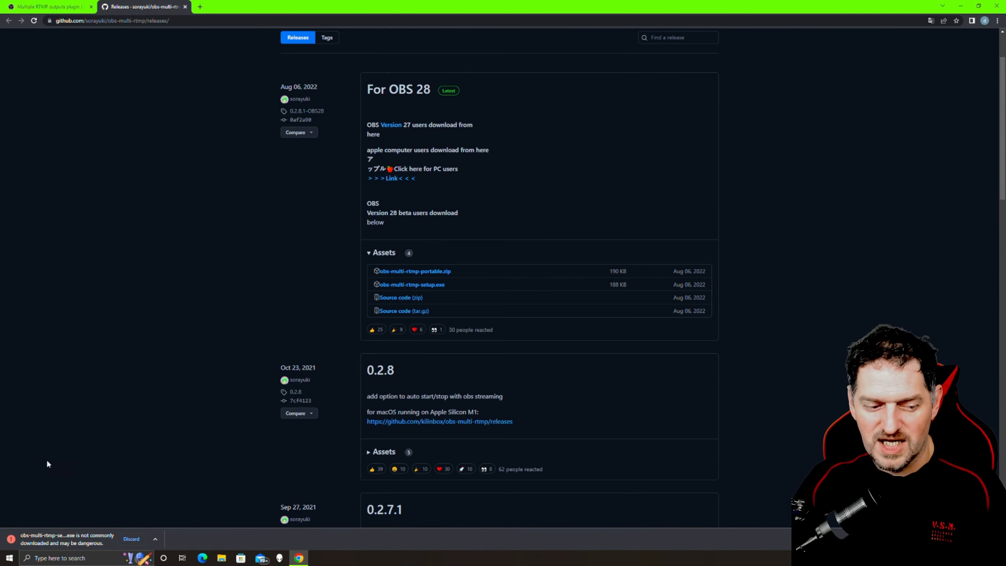
left_click(155, 540)
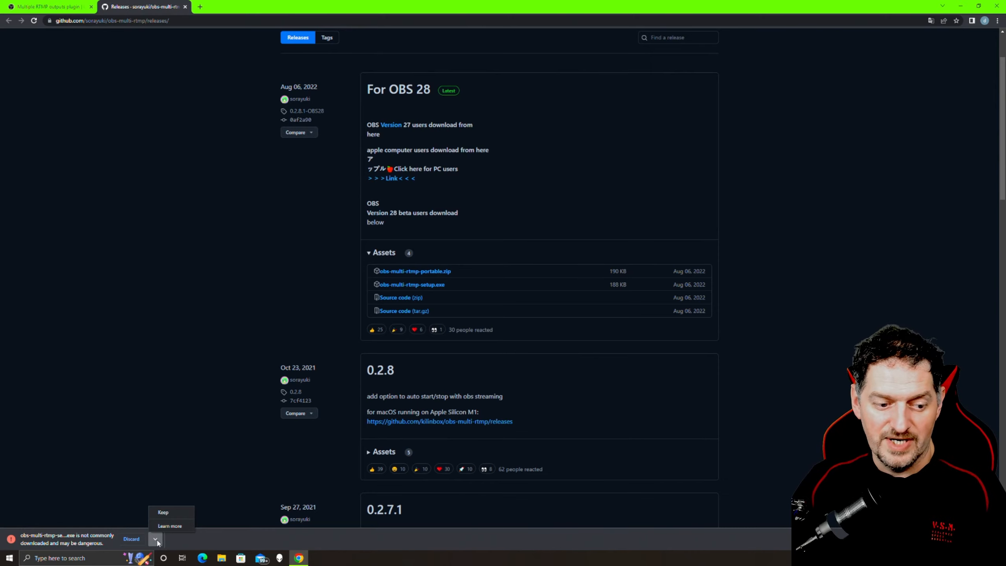
left_click(164, 513)
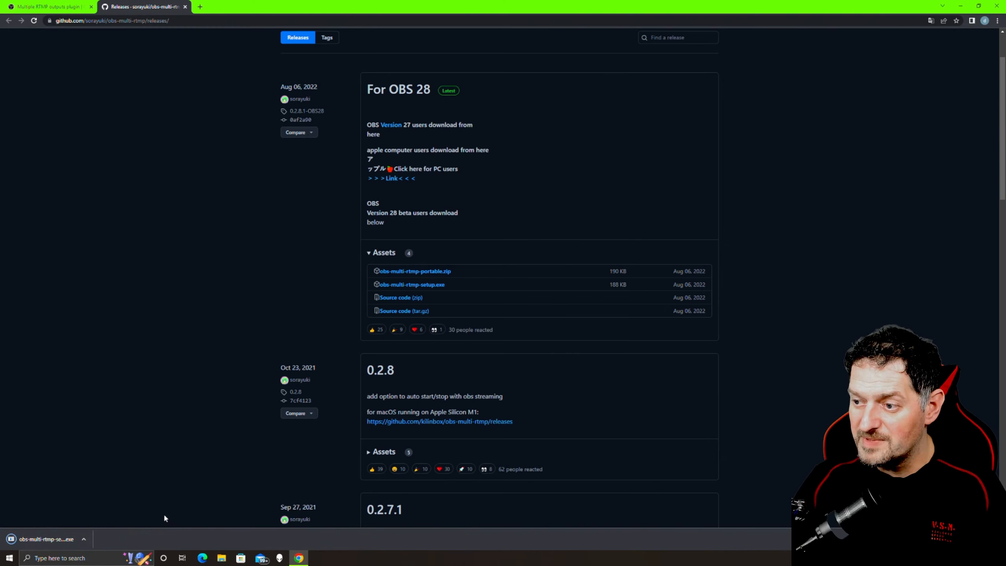
- Run the downloaded plugin installer, decline the uninstall, install to the default destination folder, and close setup after showing the details
left_click(46, 539)
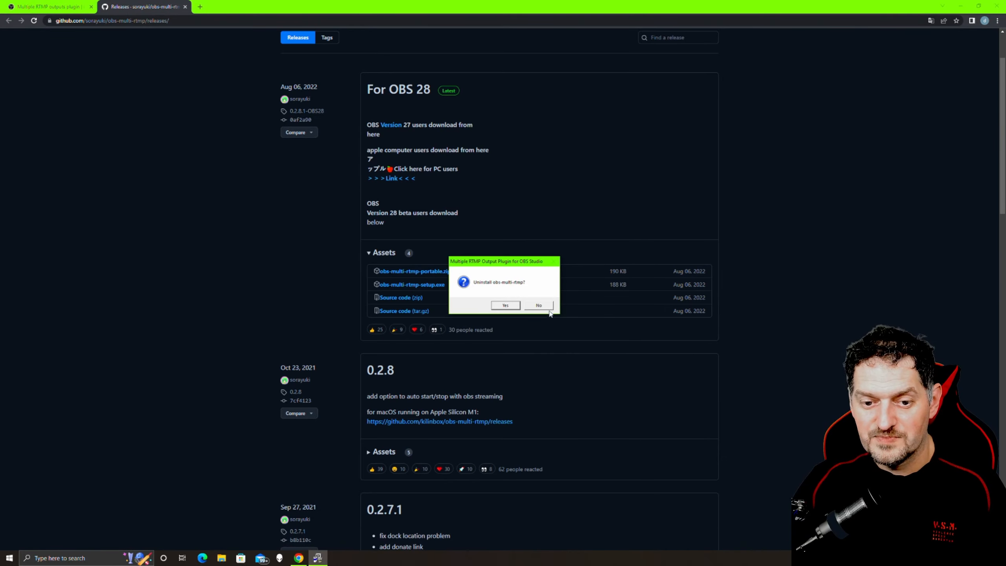
left_click(539, 307)
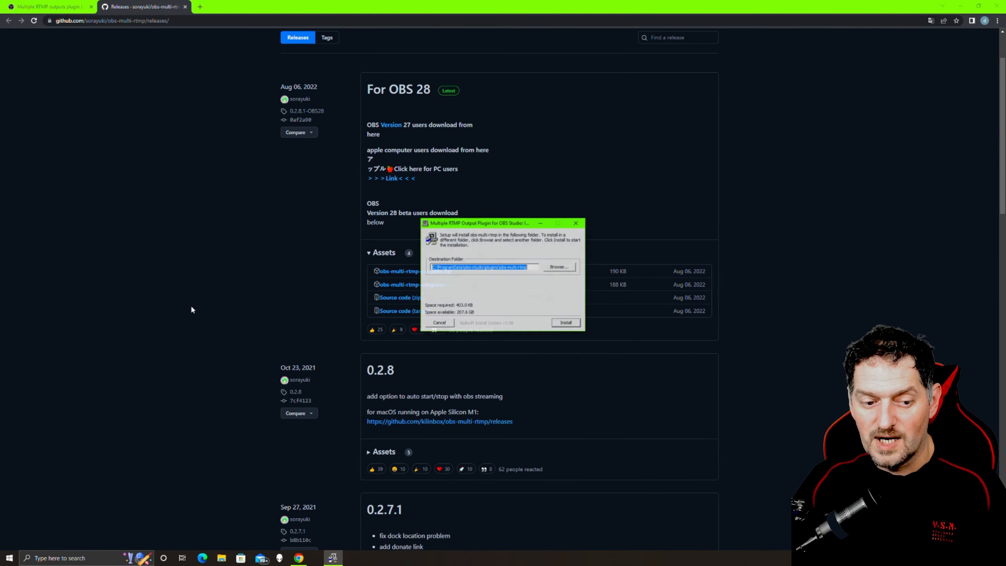
left_click(566, 323)
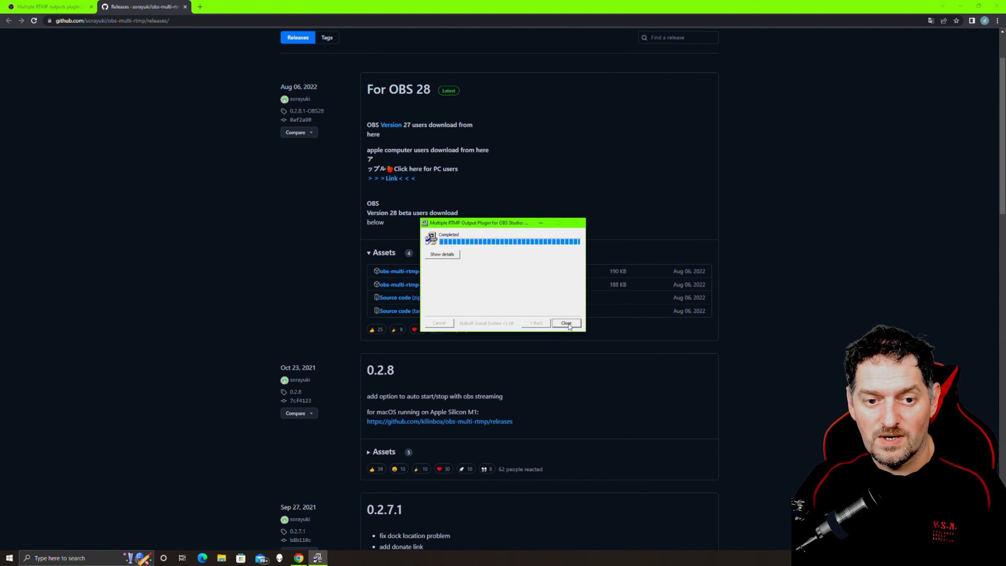
left_click(450, 255)
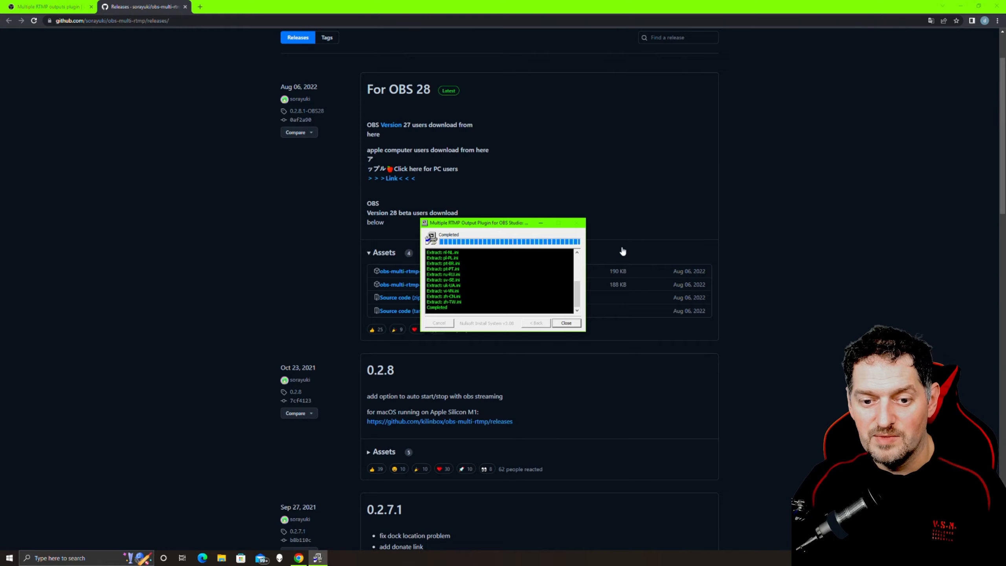
left_click(566, 323)
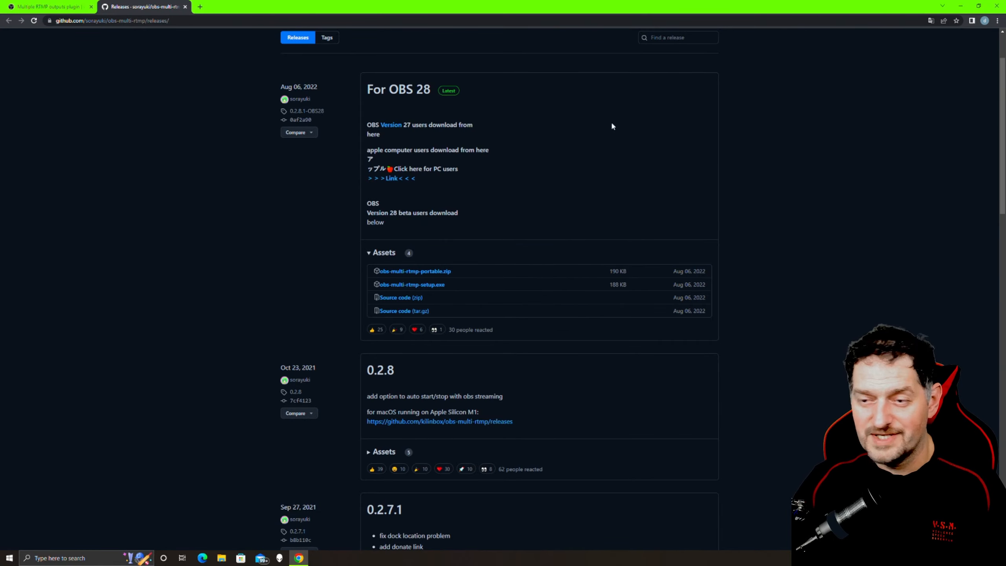
- Close the browser to return to OBS Studio and close the floating YouTube Chat dock, acknowledging the notice
left_click(997, 6)
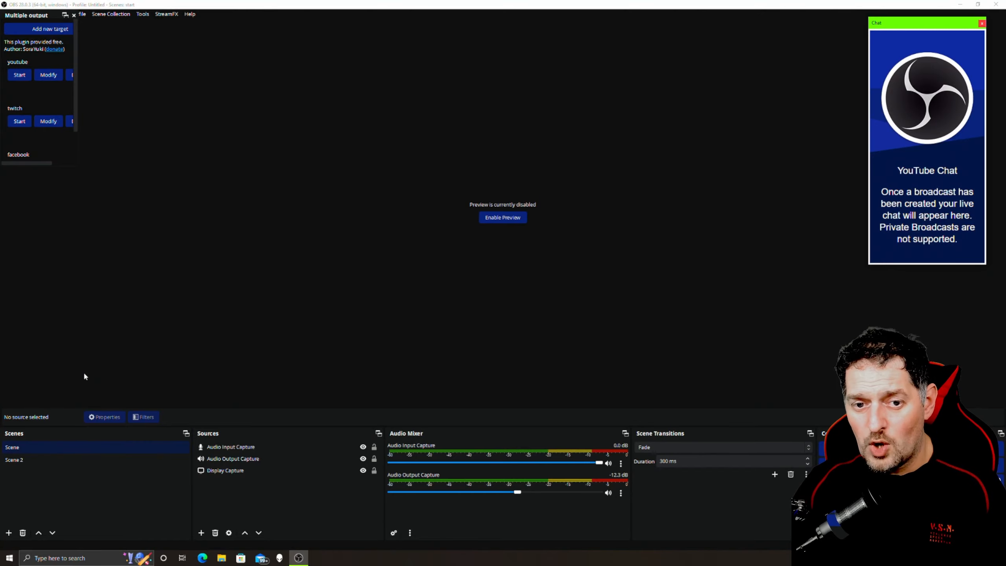
left_click(982, 24)
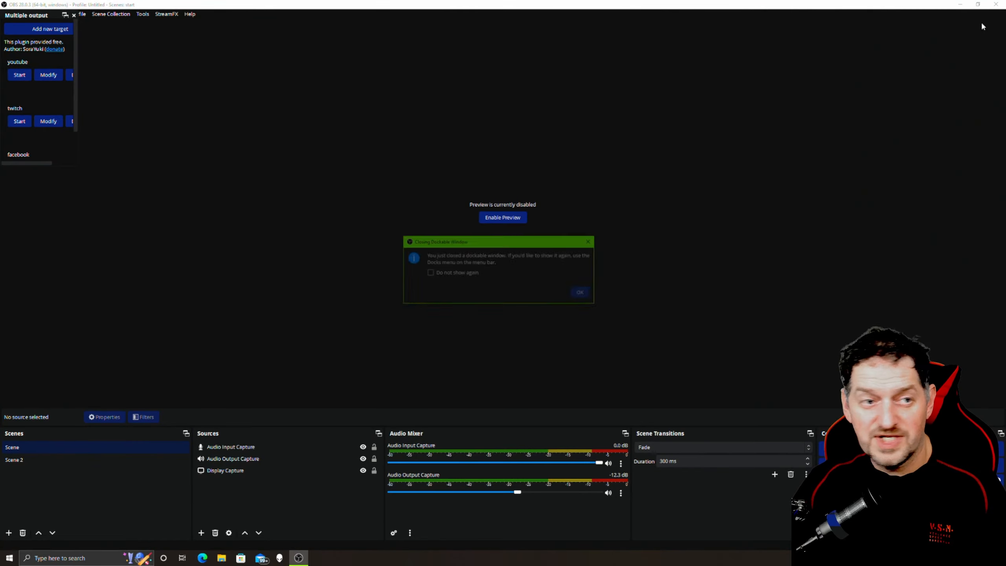
left_click(580, 292)
- Detach the Multiple output dock into a floating window over the preview area
left_click_drag(36, 16, 109, 107)
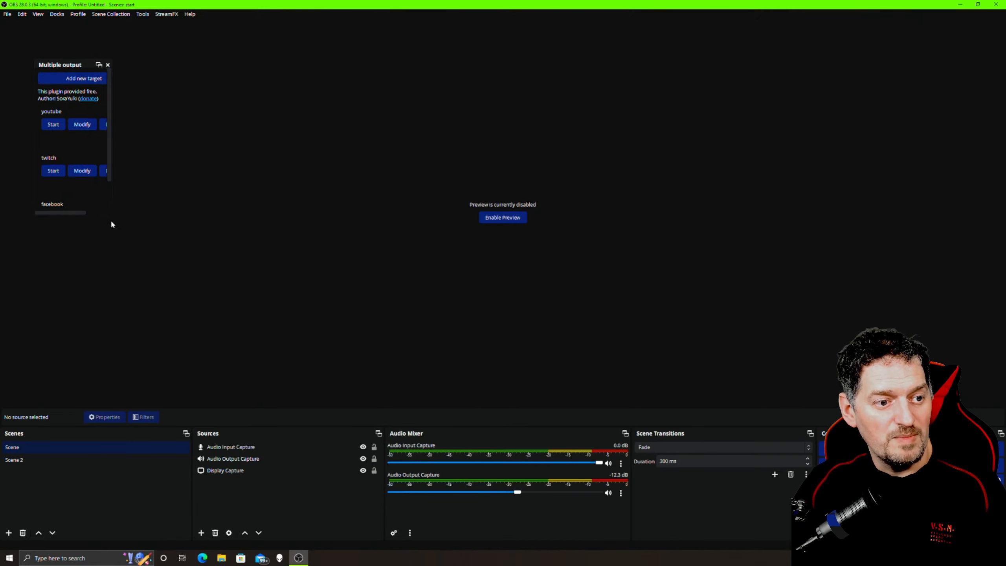
left_click_drag(60, 64, 175, 36)
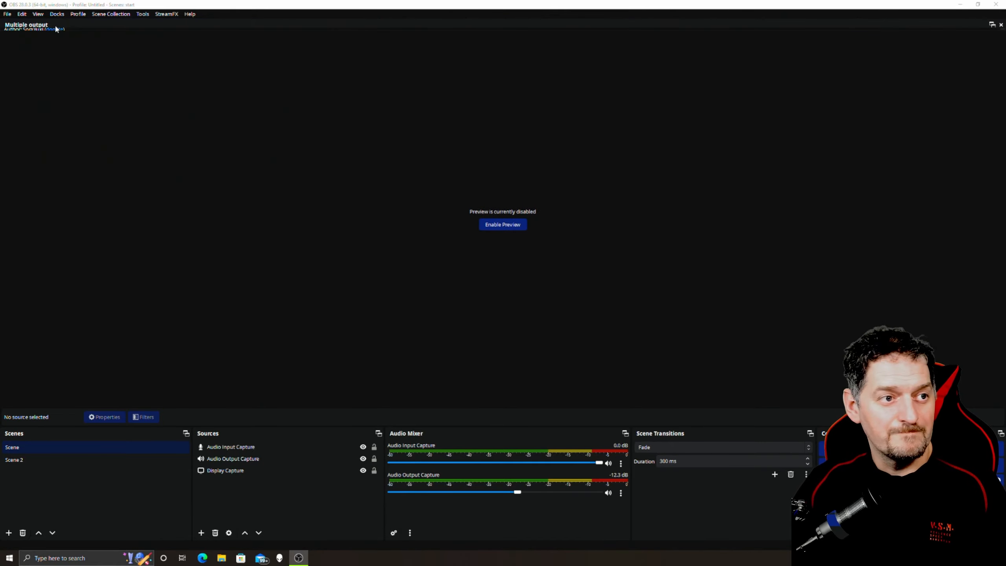
double_click(55, 29)
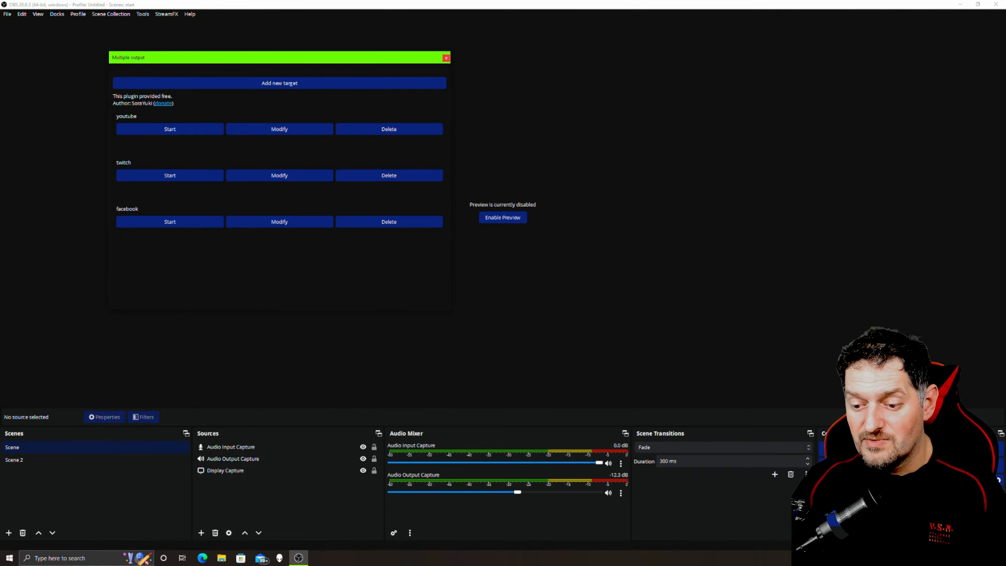
- Check the service and server in the OBS Stream settings and close the settings without changes
left_click(911, 511)
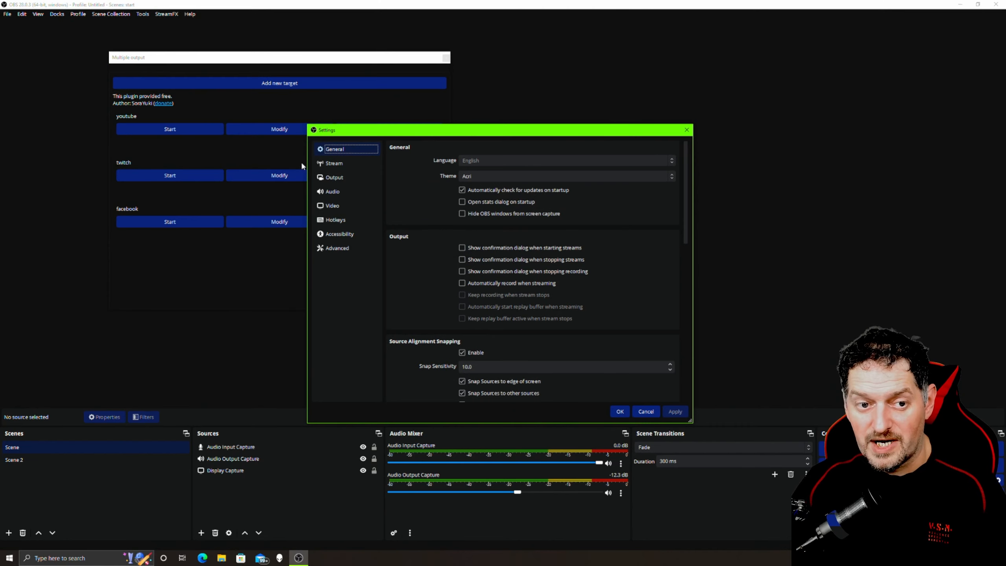
left_click(334, 163)
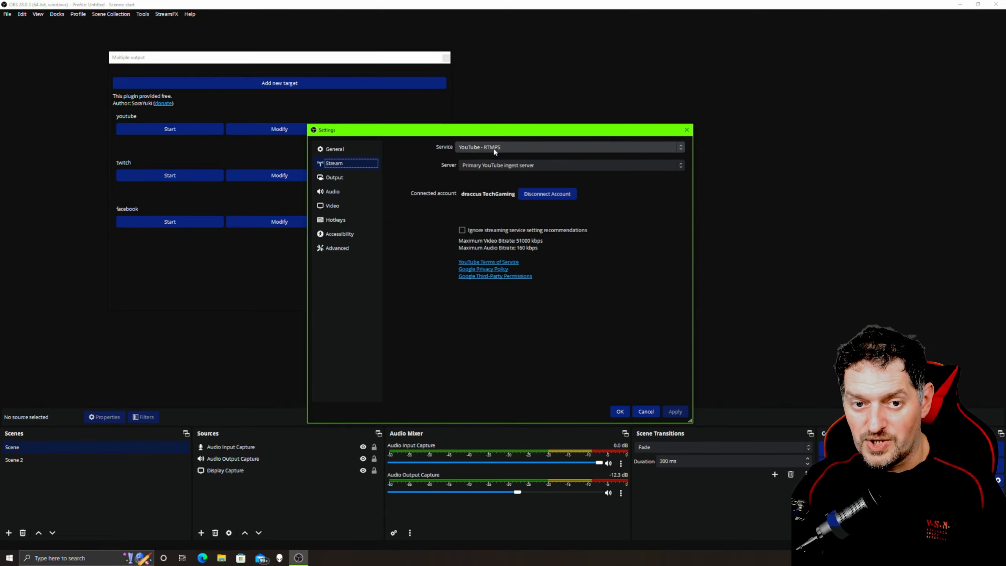
left_click(686, 129)
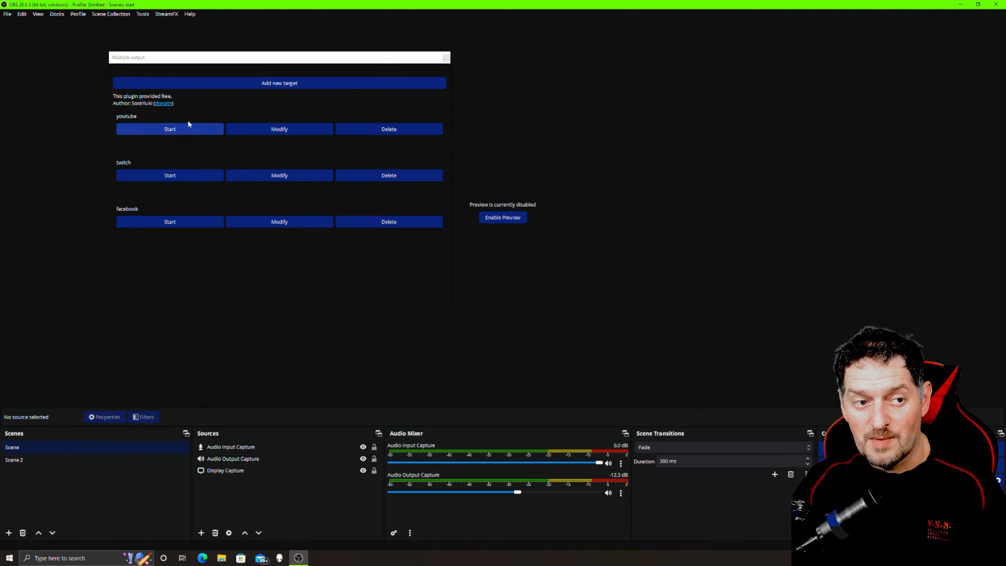
left_click(175, 129)
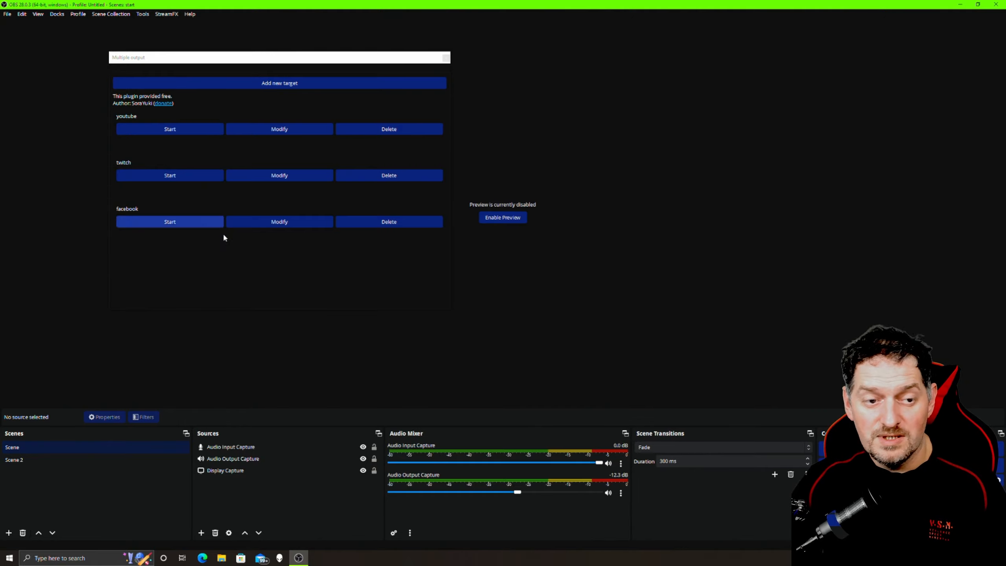
- Add a new target in the Multiple output dock and name it Youtube
left_click(280, 84)
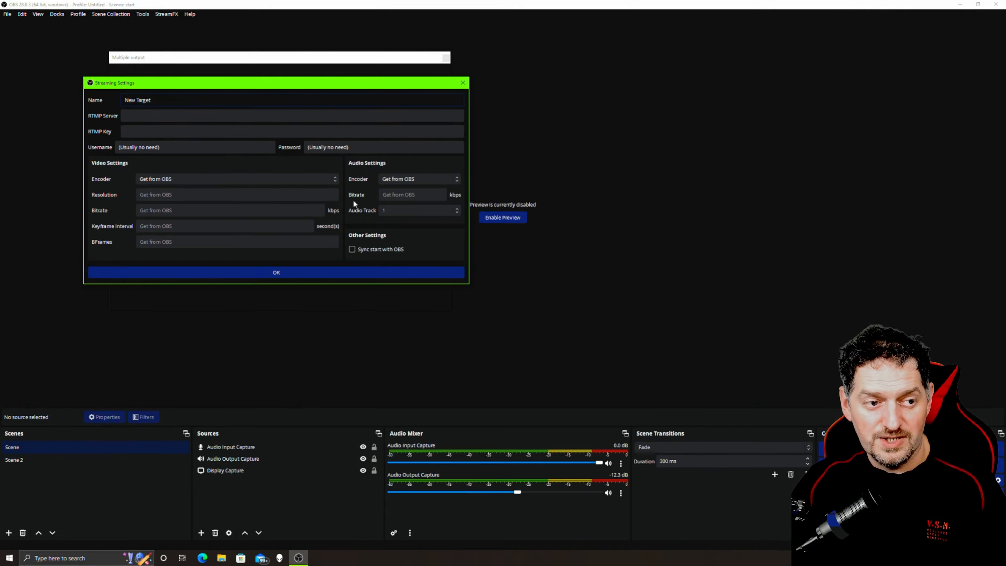
left_click_drag(165, 104, 68, 94)
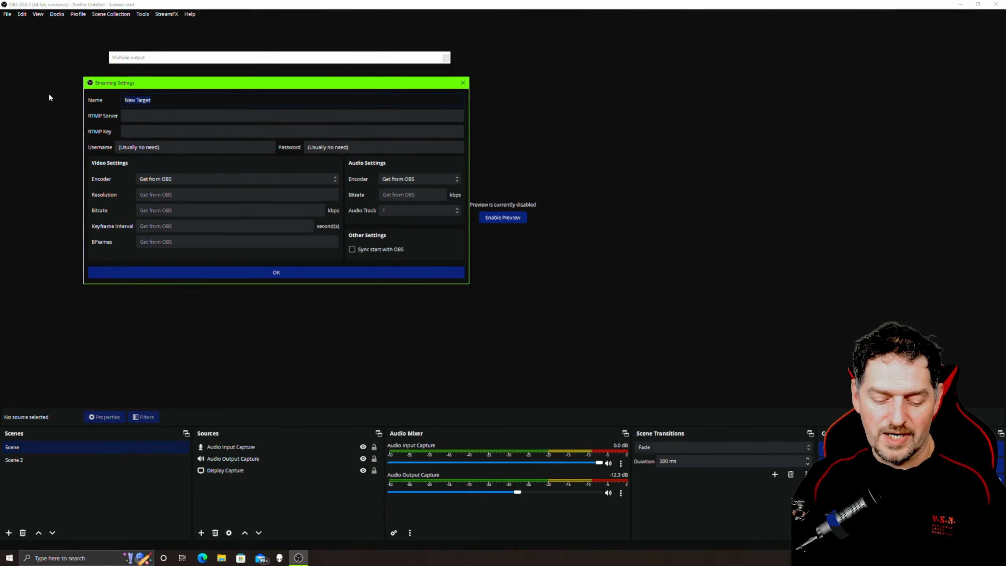
key("BackSpace")
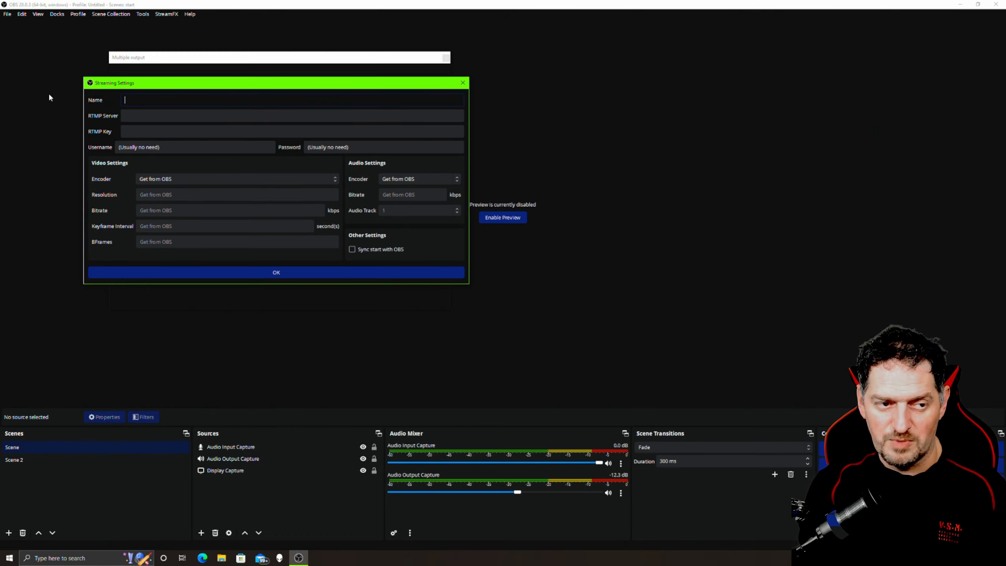
type("Yout")
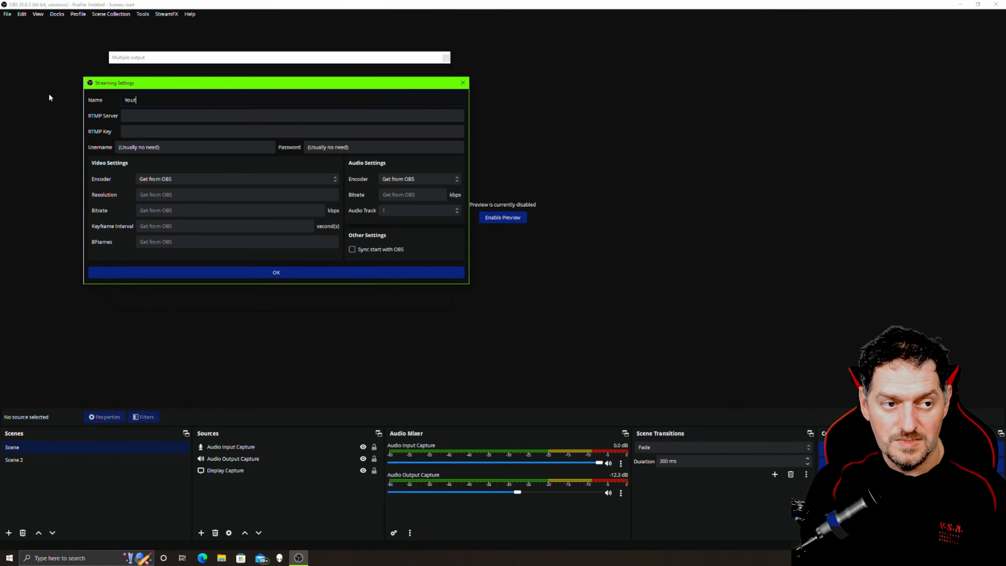
type("ube")
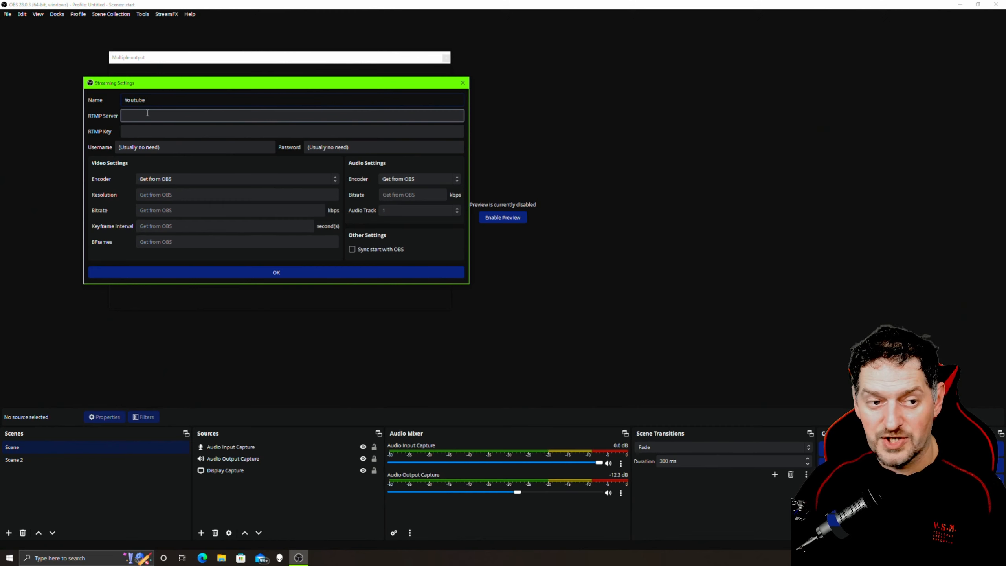
- Copy the stream URL rtmp://a.rtmp.youtube.com/live2 from YouTube Studio in Edge and paste it as the new OBS target's RTMP server
key("alt+Tab")
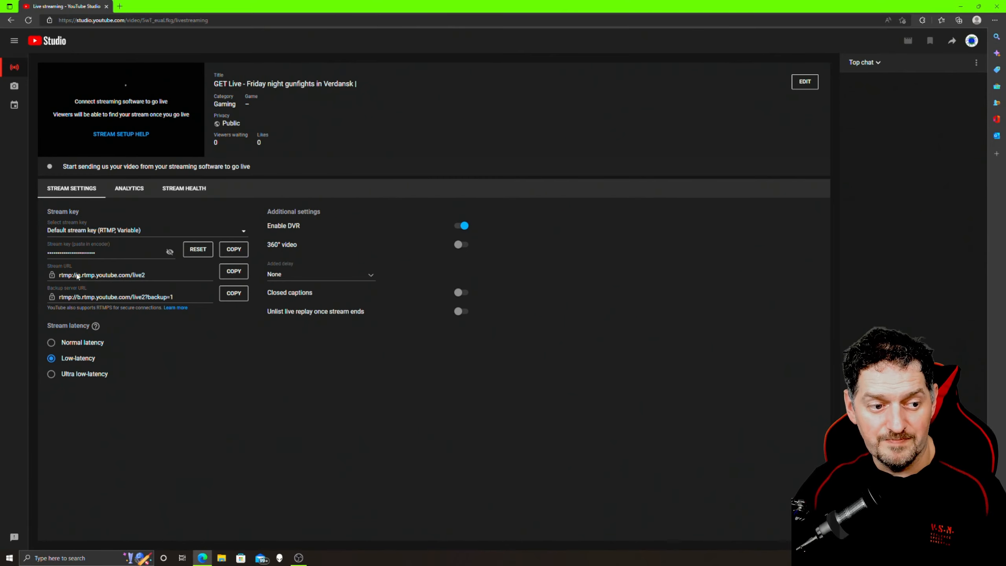
left_click(234, 271)
left_click(962, 7)
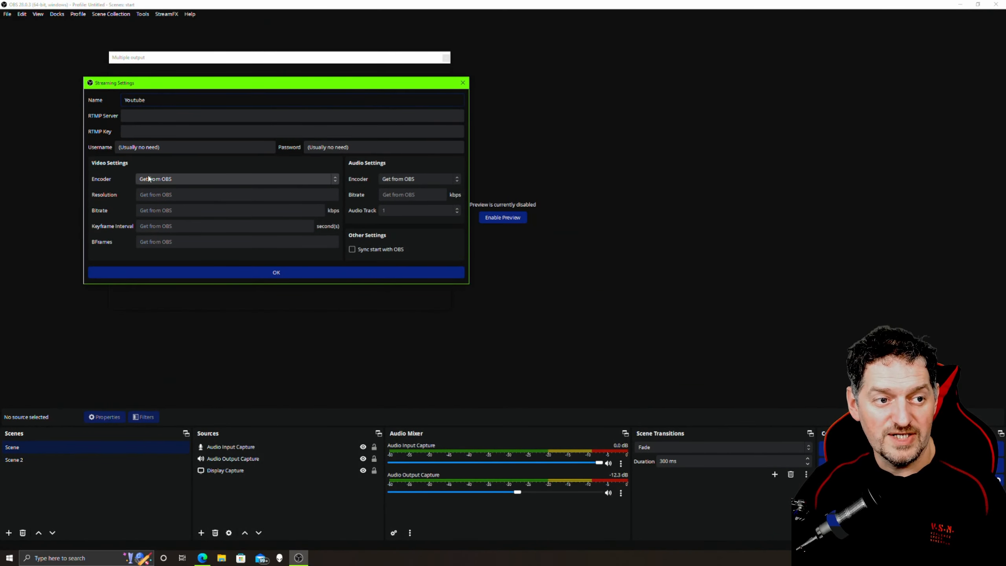
left_click(148, 119)
right_click(146, 117)
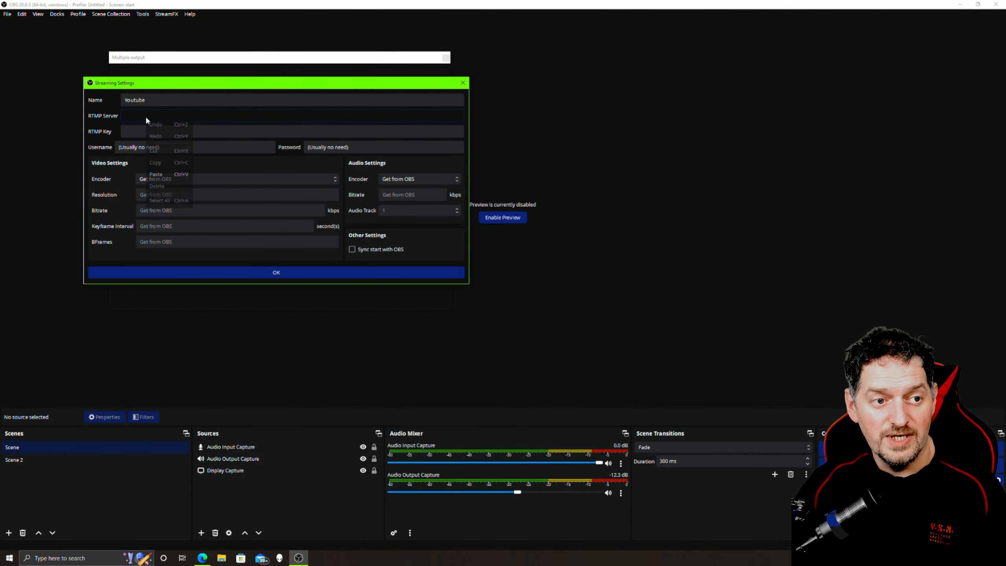
left_click(160, 179)
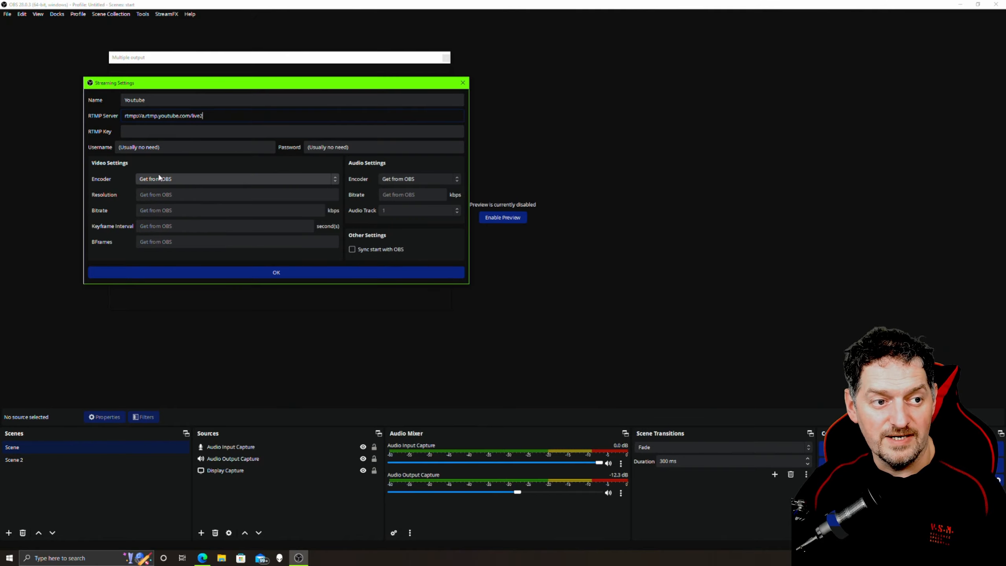
- Copy the stream key from YouTube Studio in Edge and paste it as the new OBS target's RTMP key
left_click(135, 131)
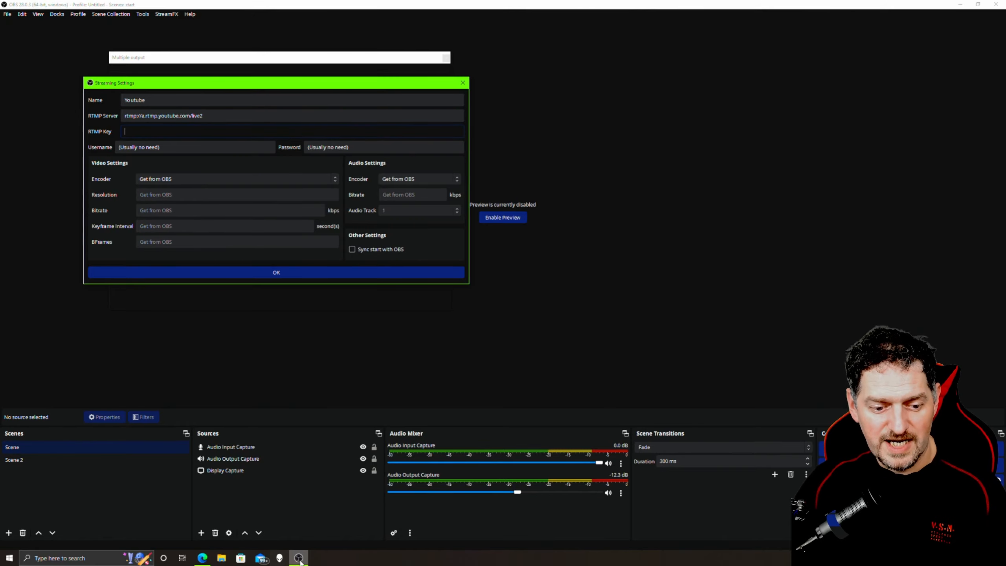
left_click(201, 558)
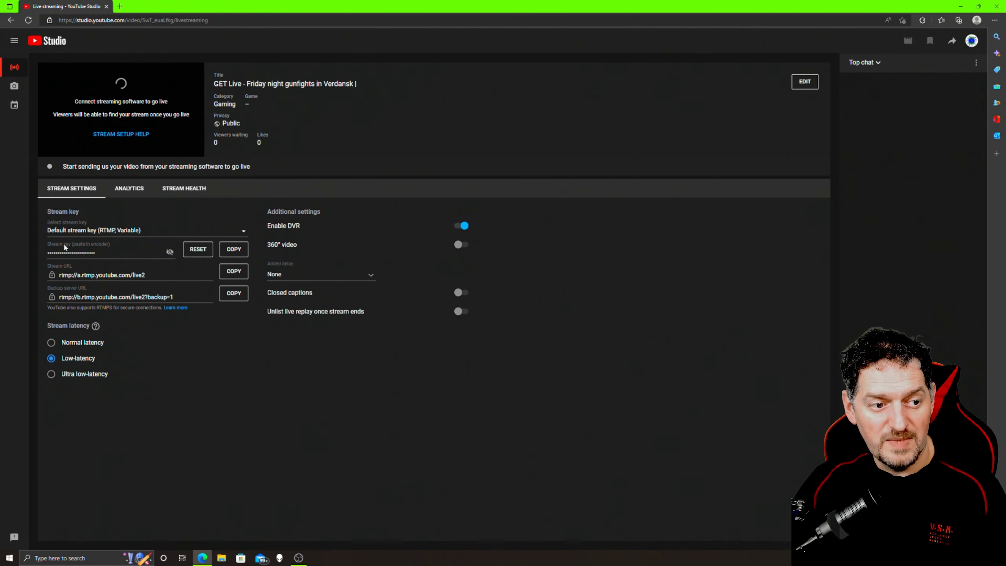
left_click(236, 251)
key("alt+Tab")
left_click(176, 126)
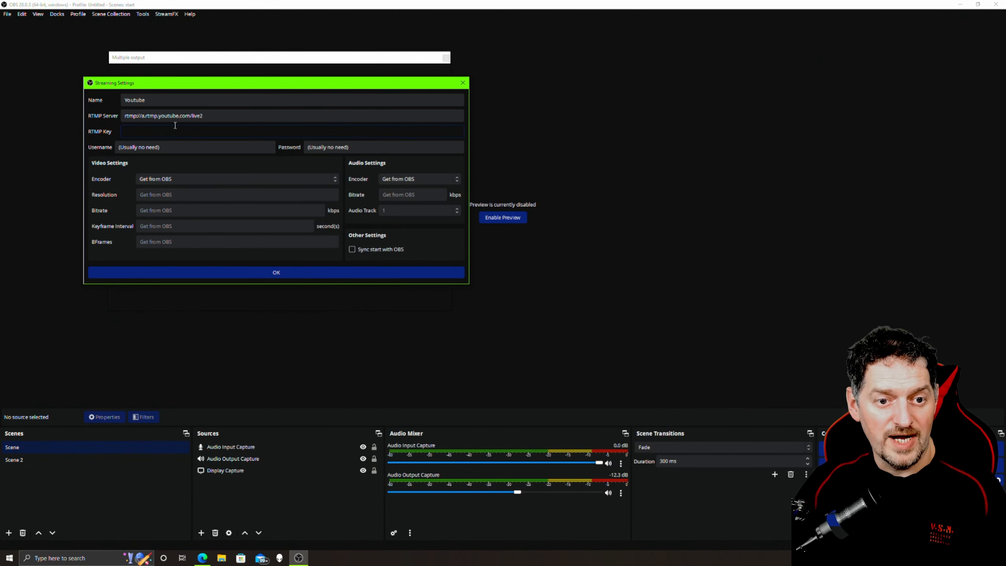
key("ctrl+v")
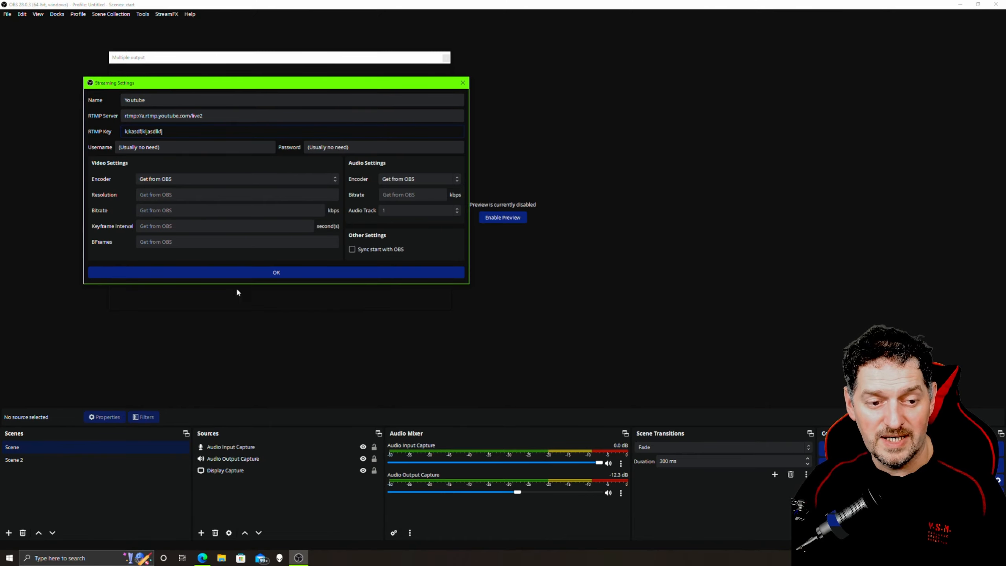
- Save the new Youtube target, reopen the Multiple output dock to view the target list, and close the dock
left_click(237, 274)
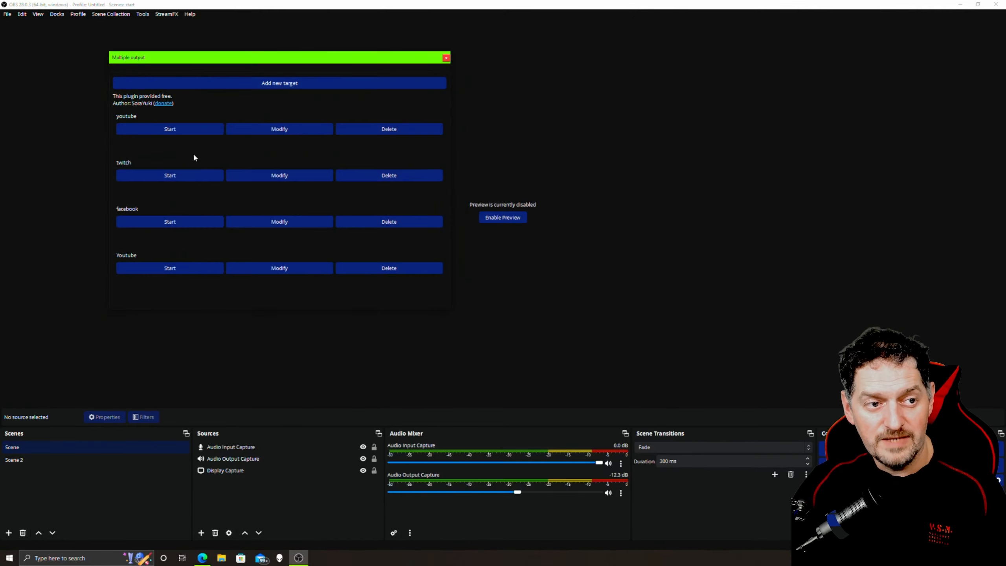
left_click(670, 481)
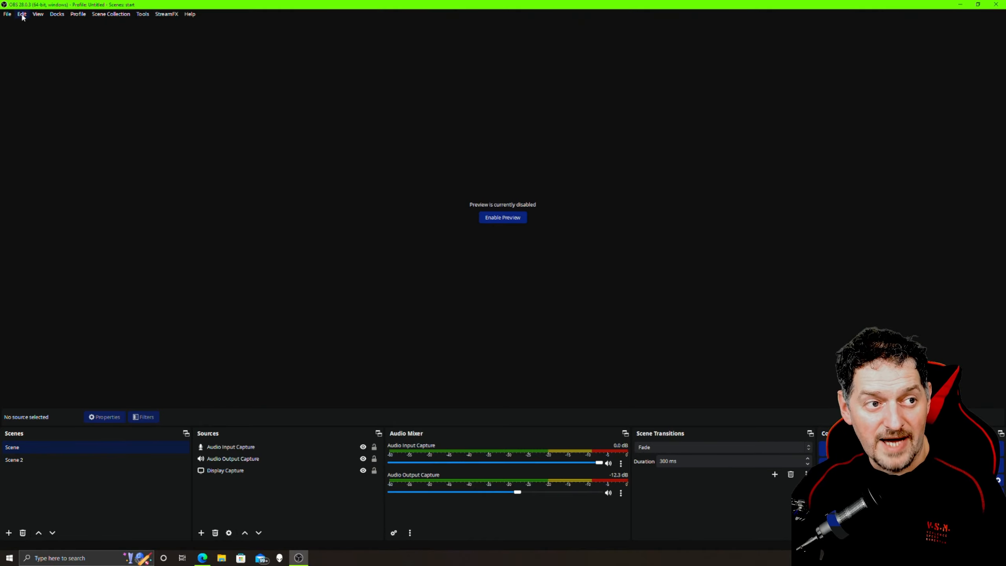
left_click(55, 14)
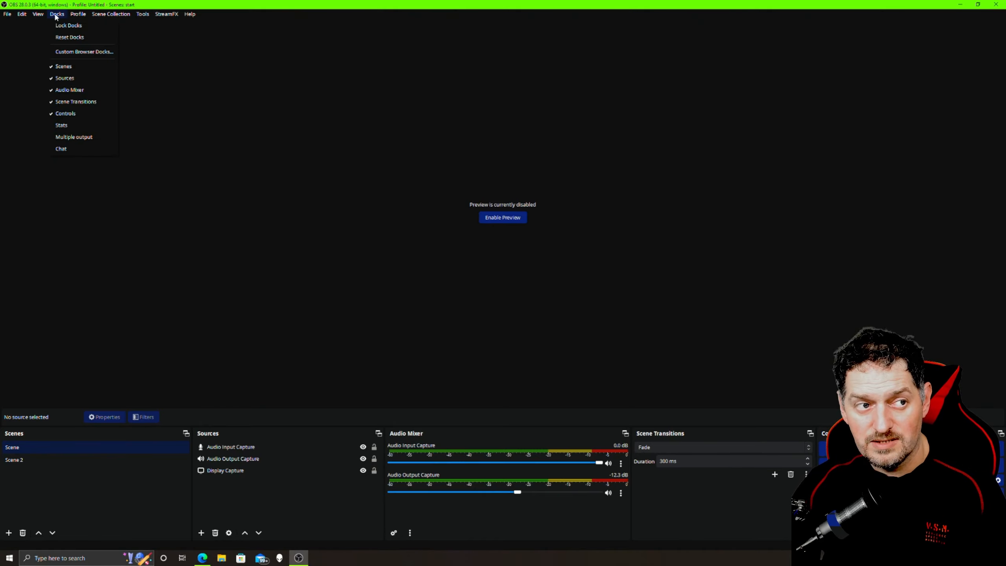
left_click(86, 139)
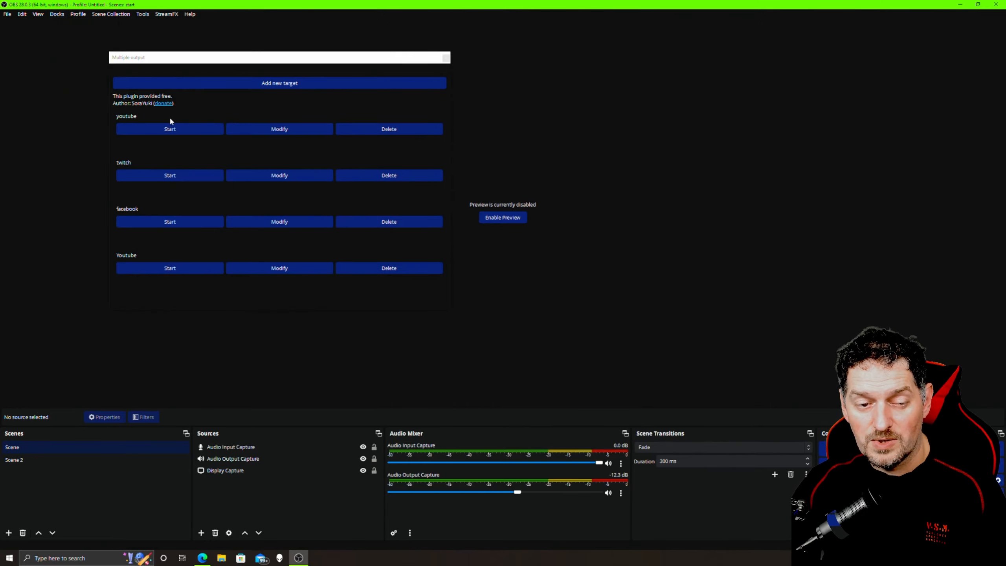
left_click(446, 58)
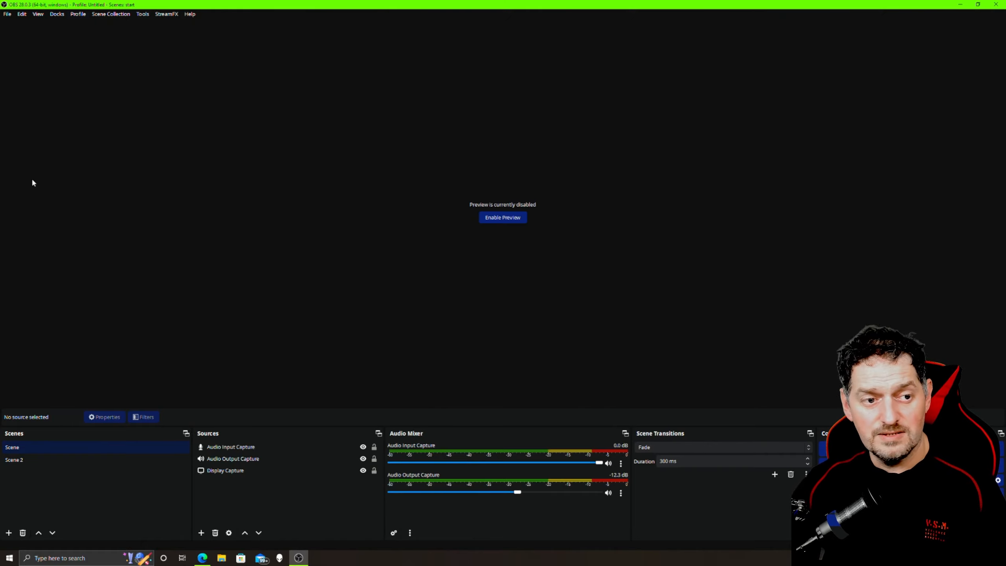
- Reopen the Multiple output dock to review the start, modify and delete options of each target, and close it
left_click(24, 15)
mouse_move(53, 16)
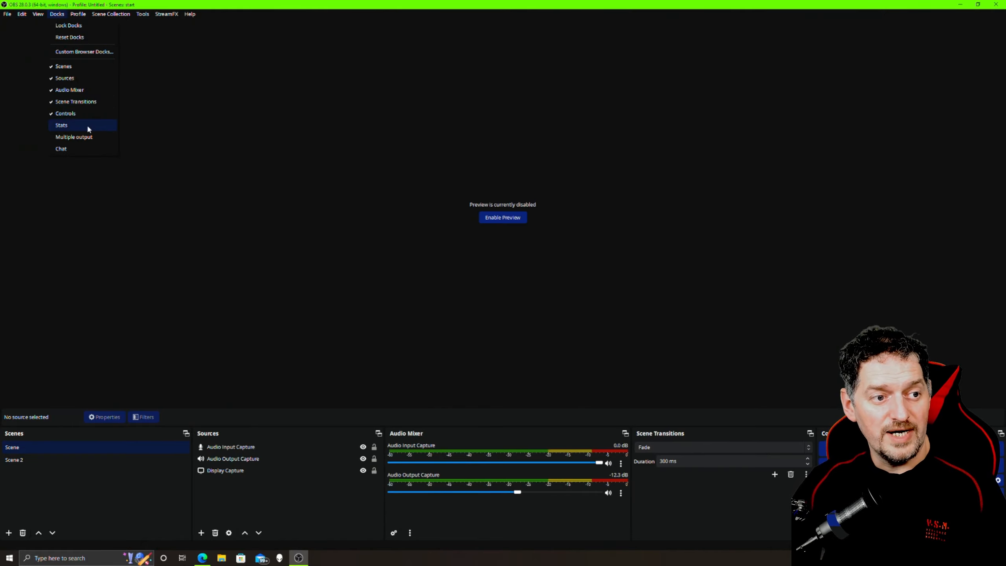
left_click(81, 137)
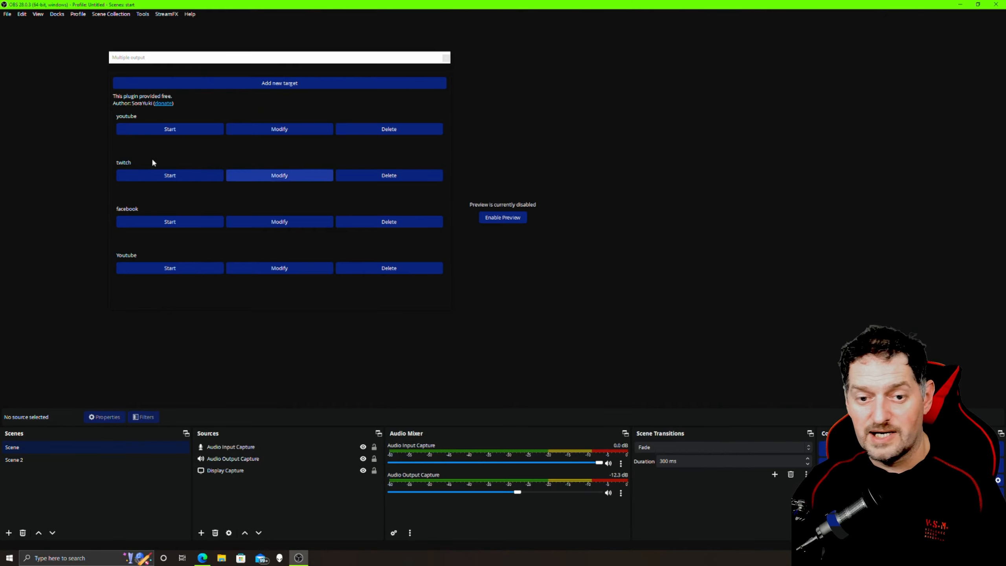
left_click(446, 58)
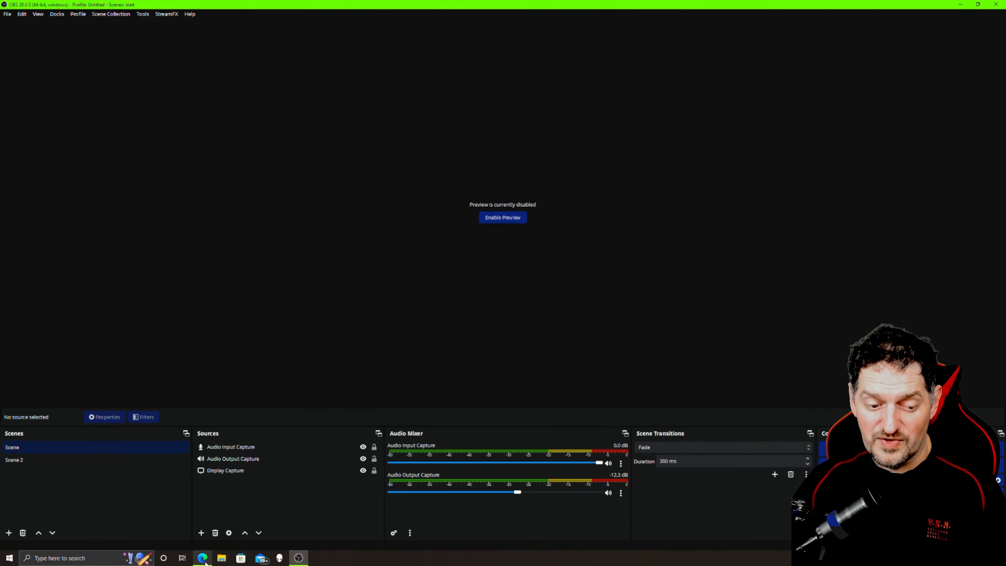
- Check the live stream page in YouTube Studio in Edge, return to OBS and dismiss the broadcast creation error
mouse_move(205, 562)
left_click(212, 521)
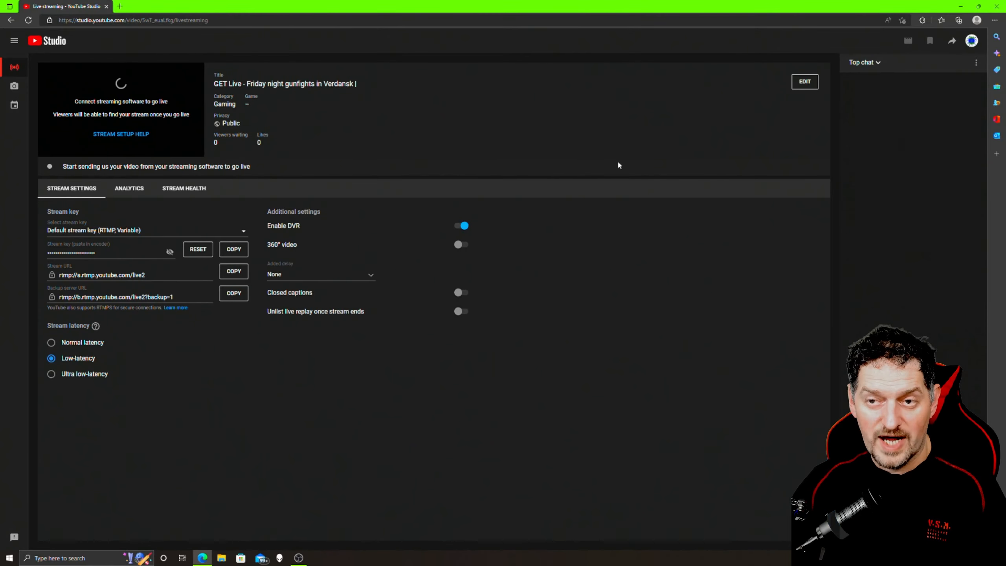
left_click(991, 6)
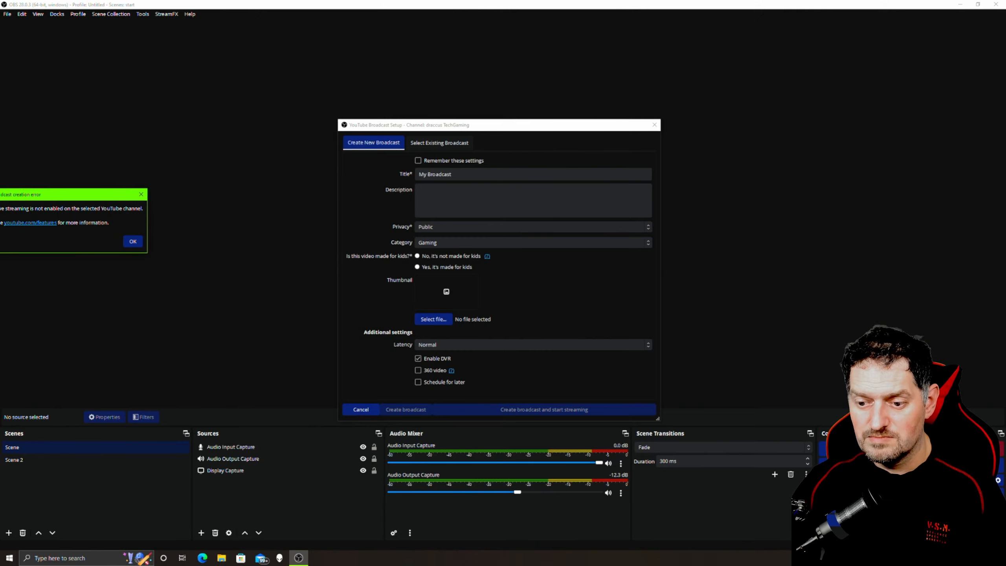
left_click(133, 241)
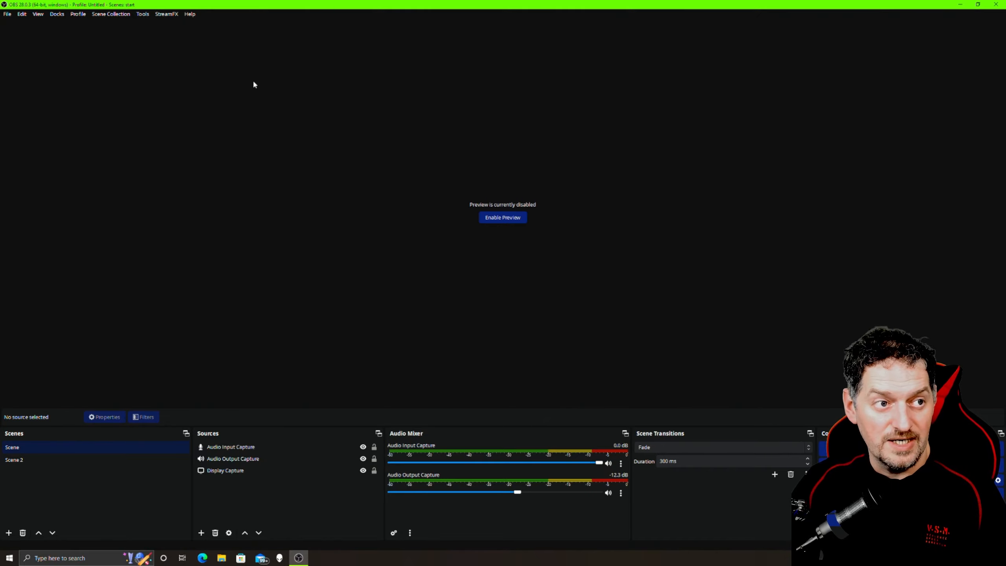
- Show the Chat dock and attach it beside the preview as a wide, full-height column
left_click(61, 15)
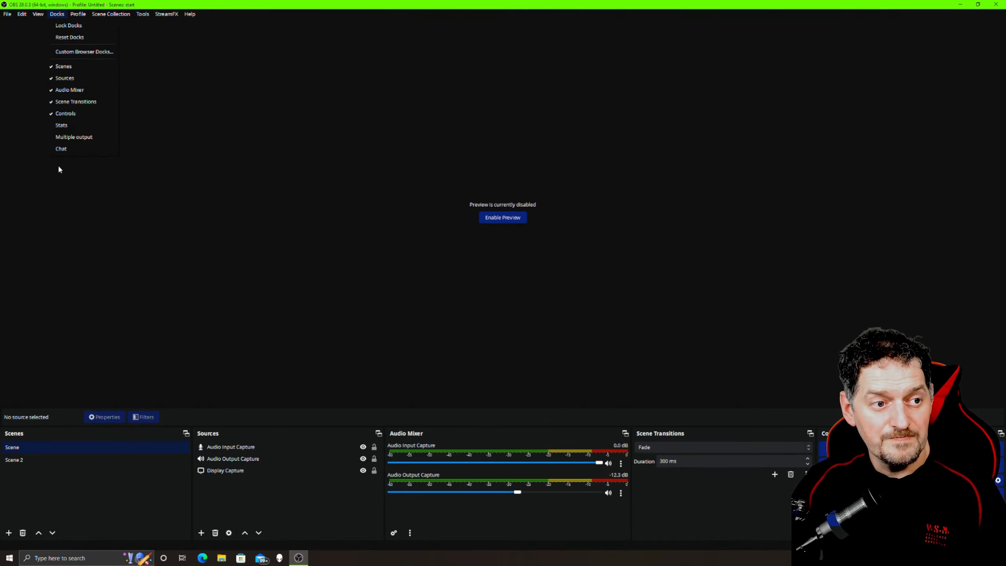
left_click(62, 149)
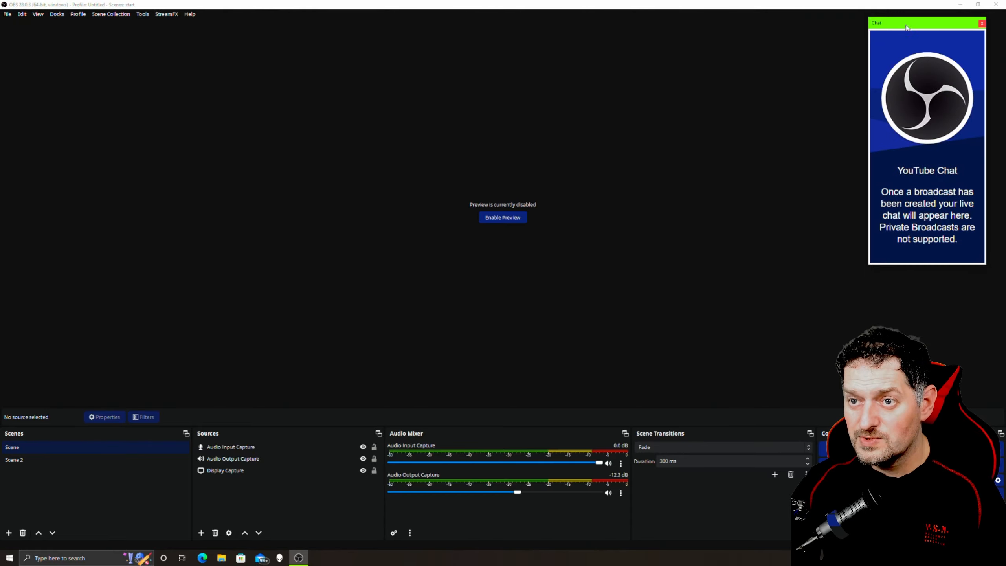
left_click_drag(893, 22, 9, 147)
left_click_drag(80, 180, 263, 205)
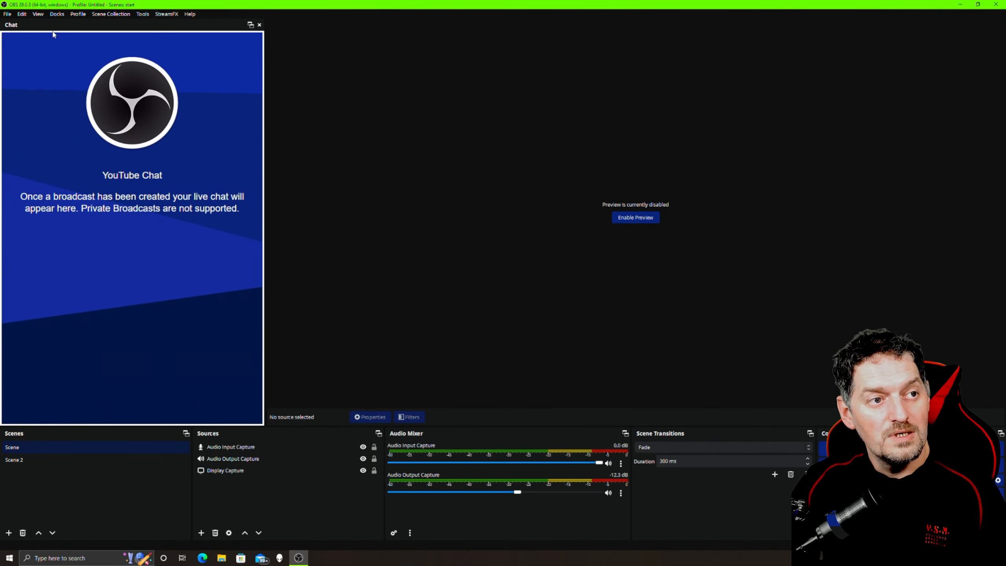
left_click(55, 15)
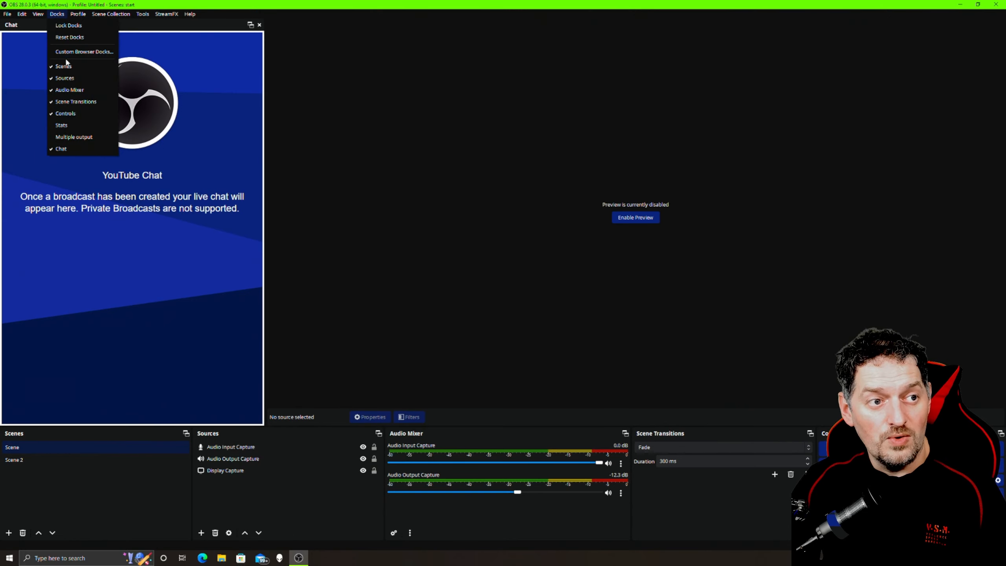
left_click(68, 54)
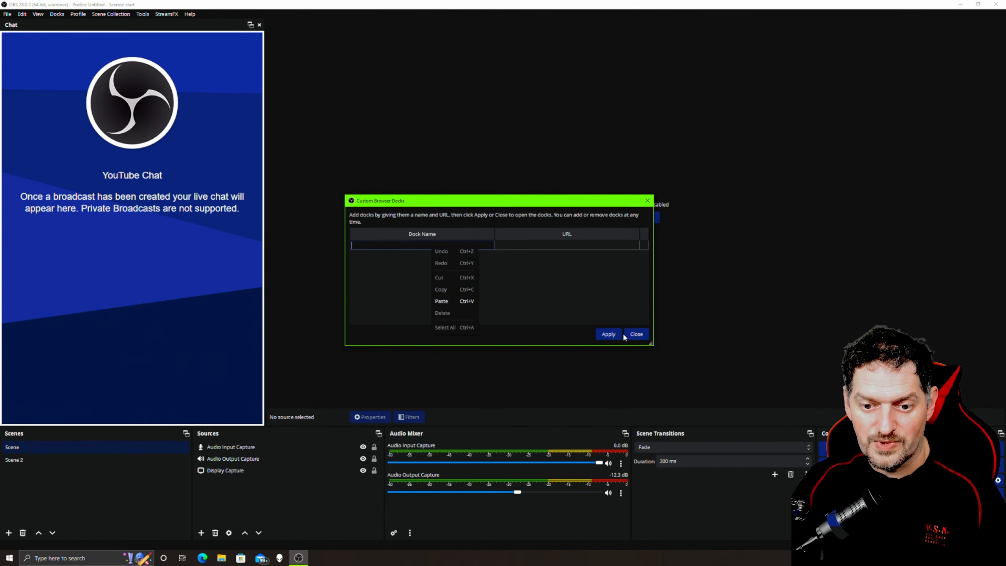
left_click(638, 336)
- Switch to the Twitch Stream Manager in Edge, pop out My Chat, copy the chat window's URL and minimize it
key("alt+Tab")
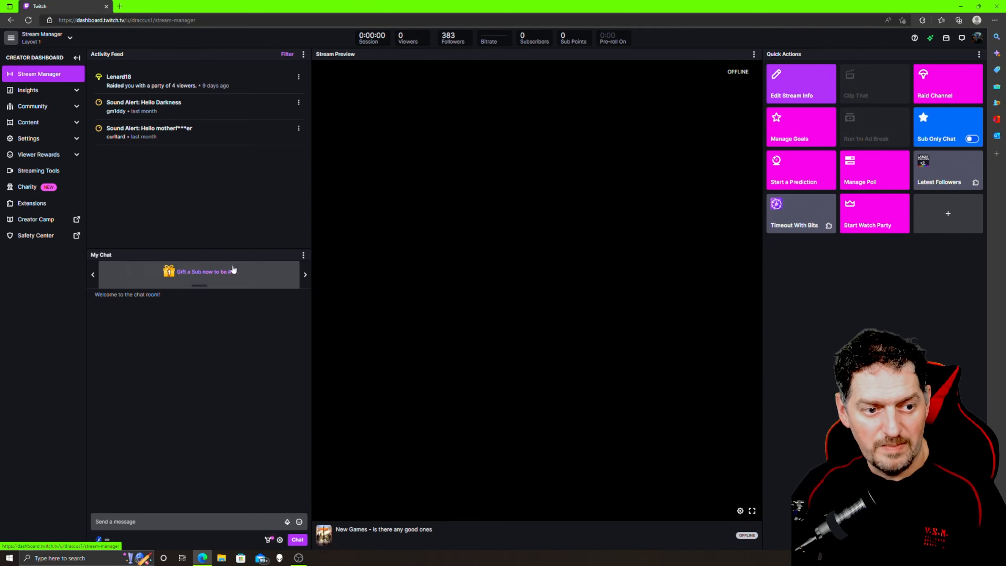
left_click(304, 256)
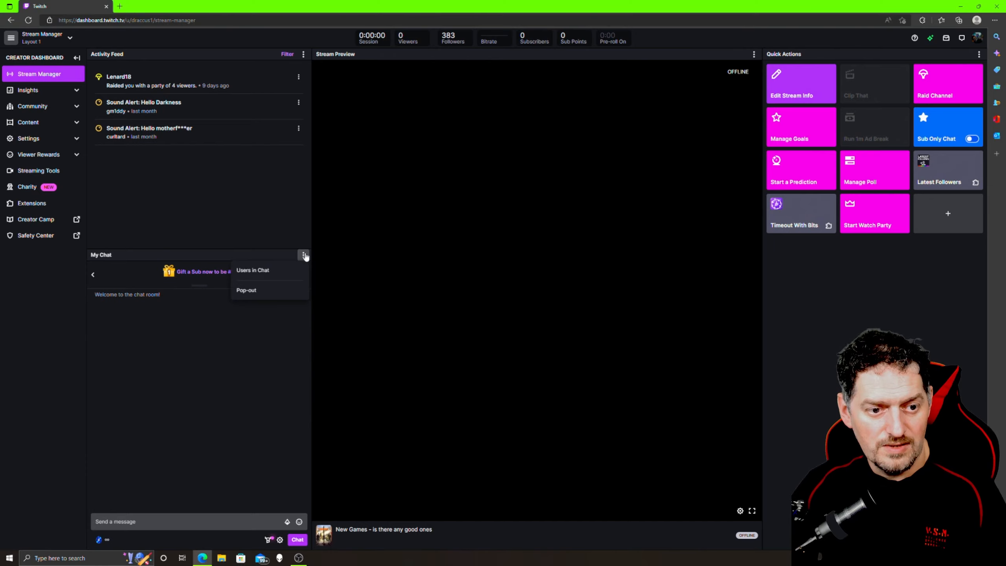
left_click(246, 290)
double_click(577, 274)
left_click(290, 15)
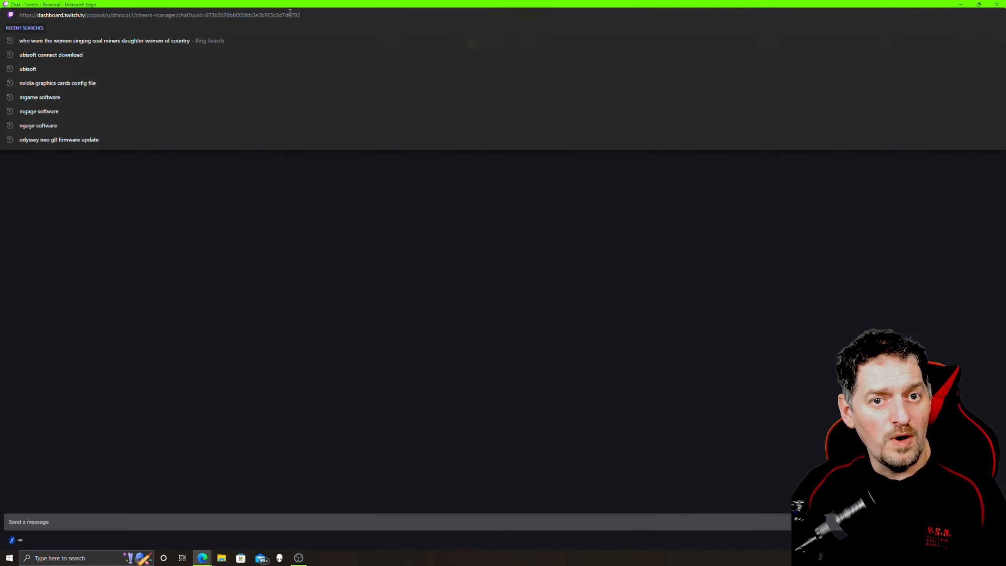
left_click_drag(300, 14, 19, 14)
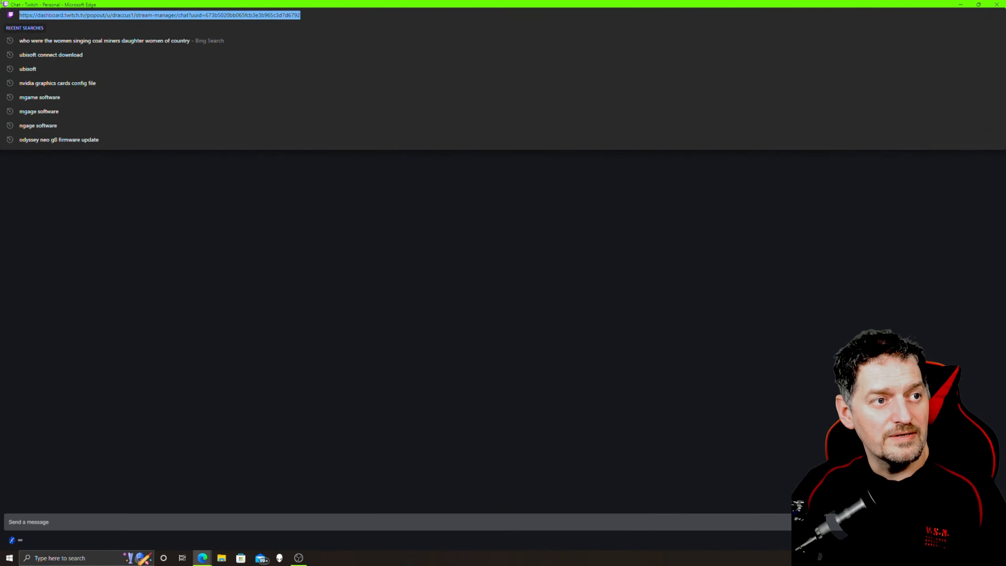
left_click(960, 5)
- Create a custom browser dock in OBS named twitch chat with the copied Twitch chat URL and apply it
left_click(57, 14)
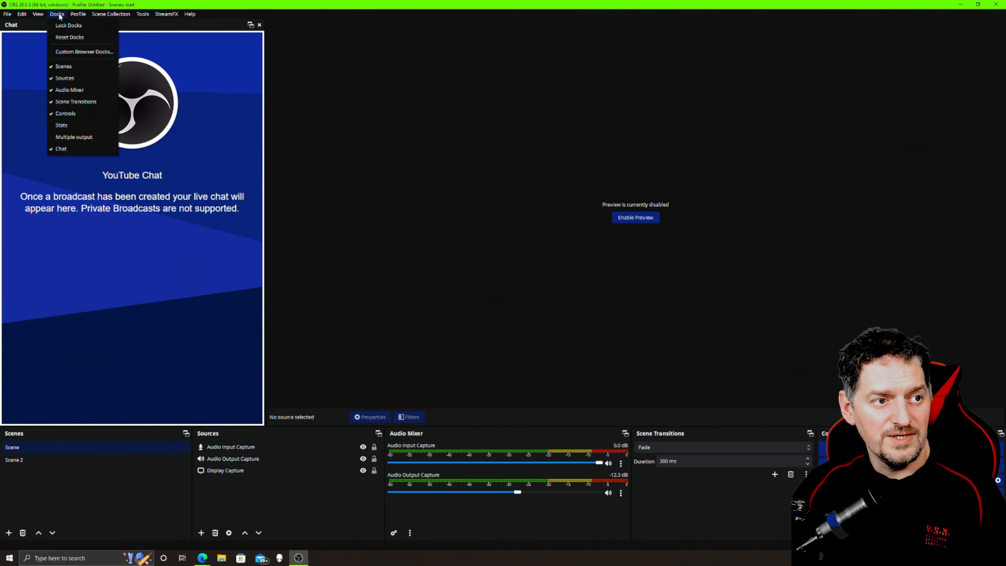
left_click(81, 53)
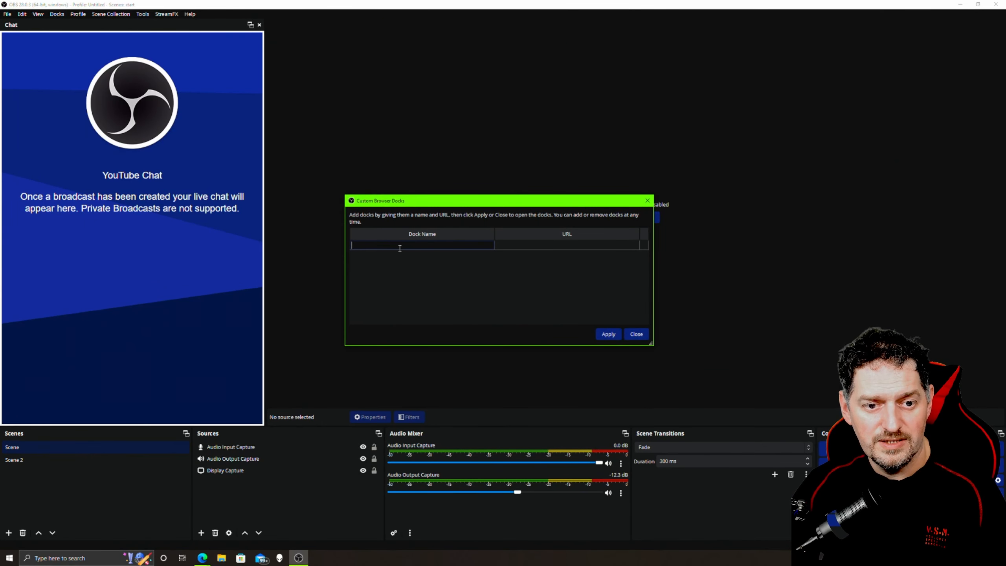
type("twit")
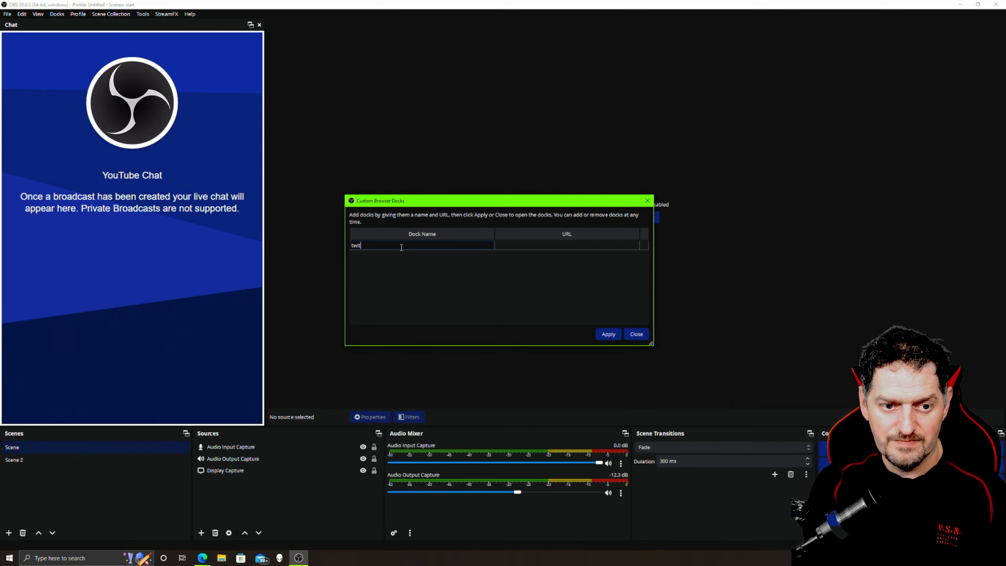
type("ch chat")
left_click(566, 245)
key("ctrl+v")
left_click(601, 337)
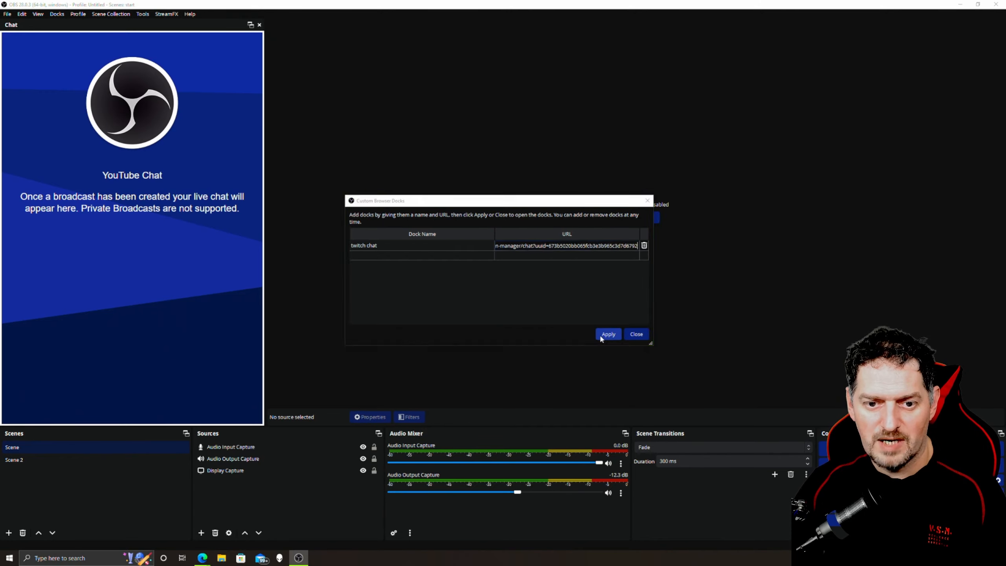
- Move the floating twitch chat dock aside and enter placeholder text as the Twitch login username
left_click_drag(500, 152, 759, 82)
left_click(768, 195)
type("asdfasdfjd")
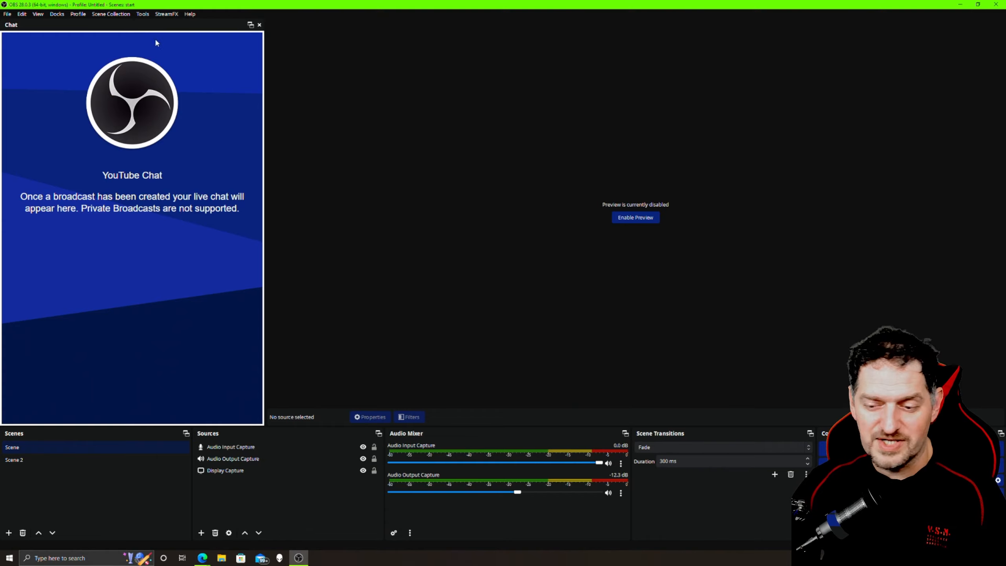
- Reopen the twitch chat dock and attach it at the window's edge, side by side with the YouTube Chat dock
left_click(55, 16)
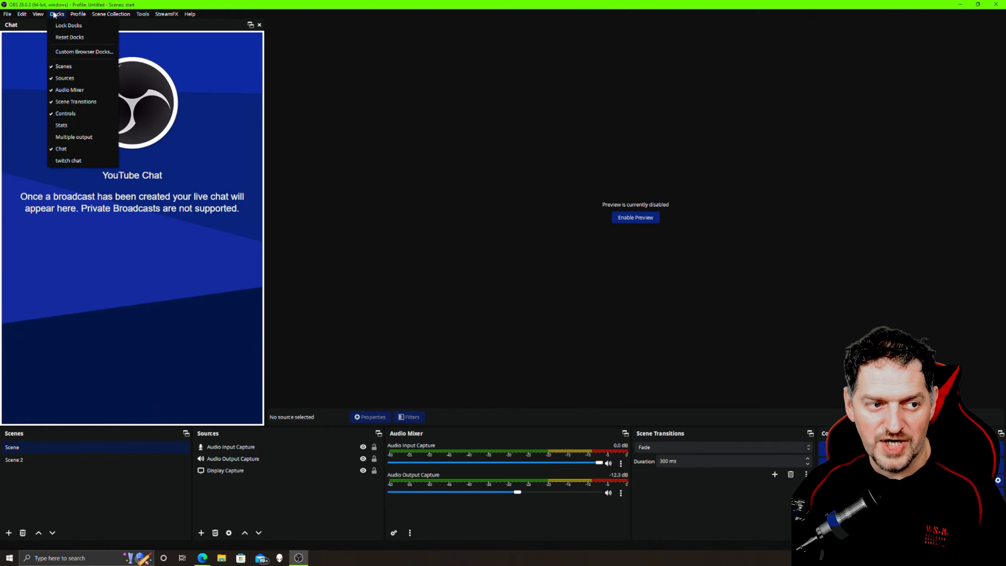
left_click(79, 161)
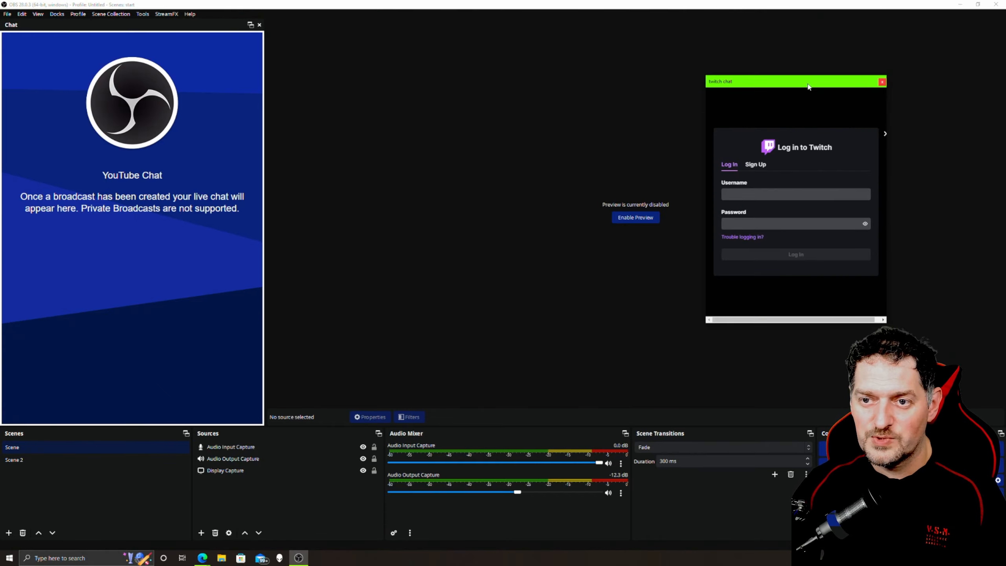
left_click_drag(809, 86, 414, 170)
right_click(263, 175)
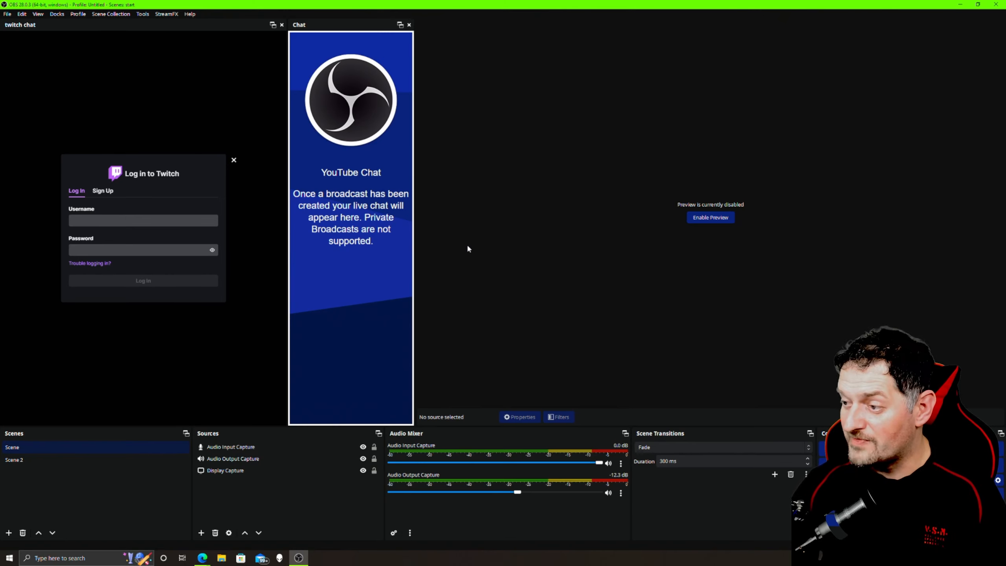
right_click(456, 269)
left_click(431, 244)
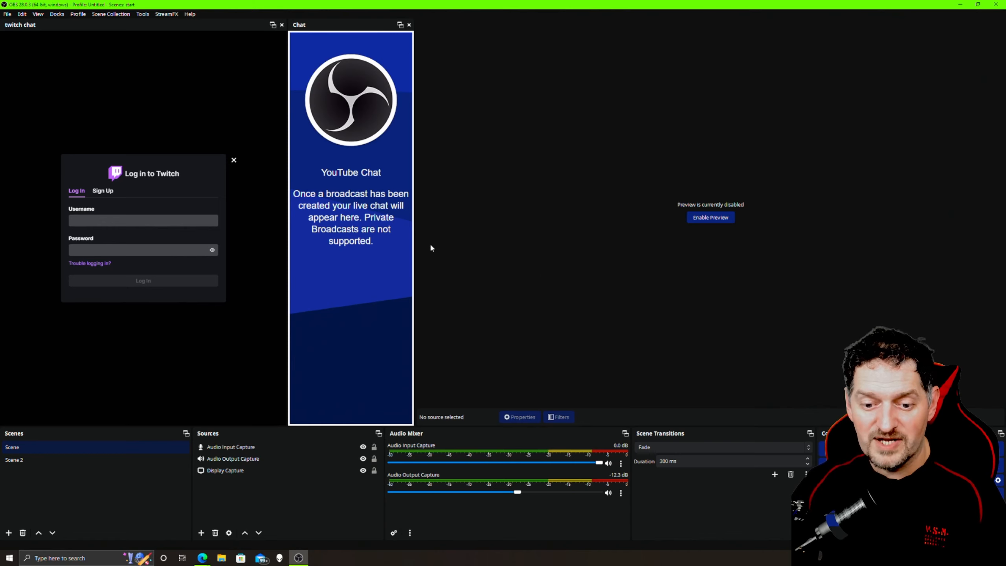